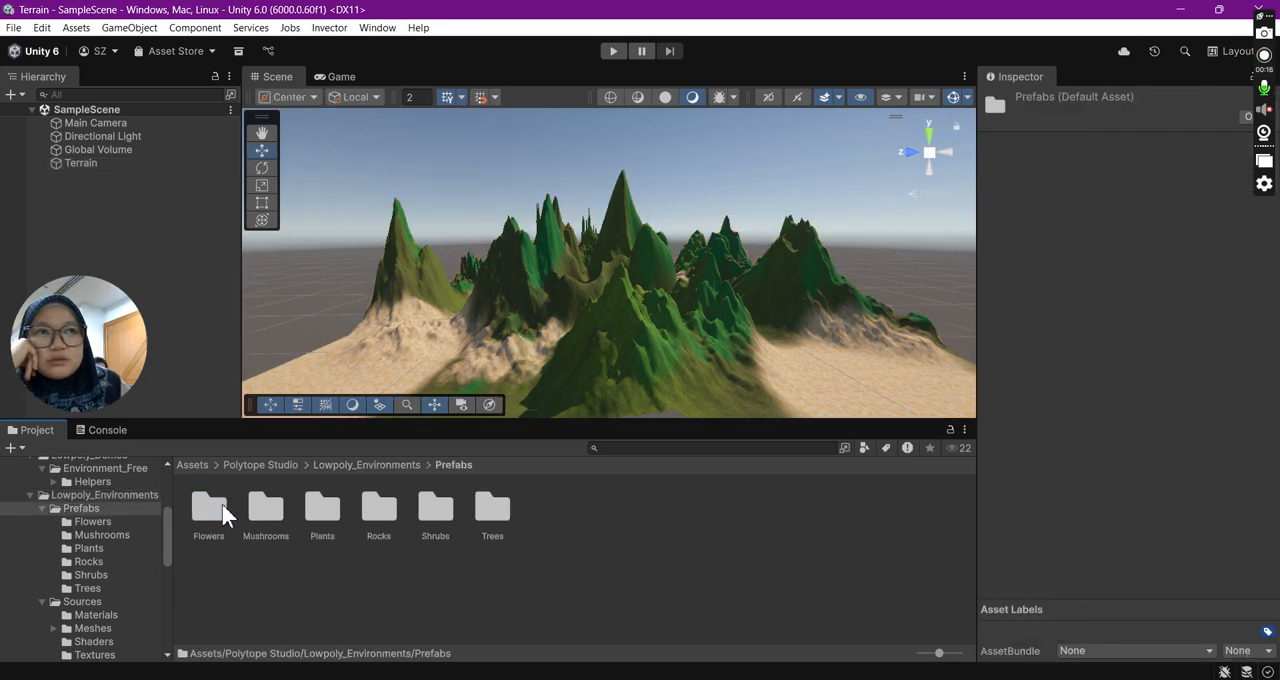
- Look over the tree prefabs and open the URP folder inside Lowpoly_Environments
double_click(490, 512)
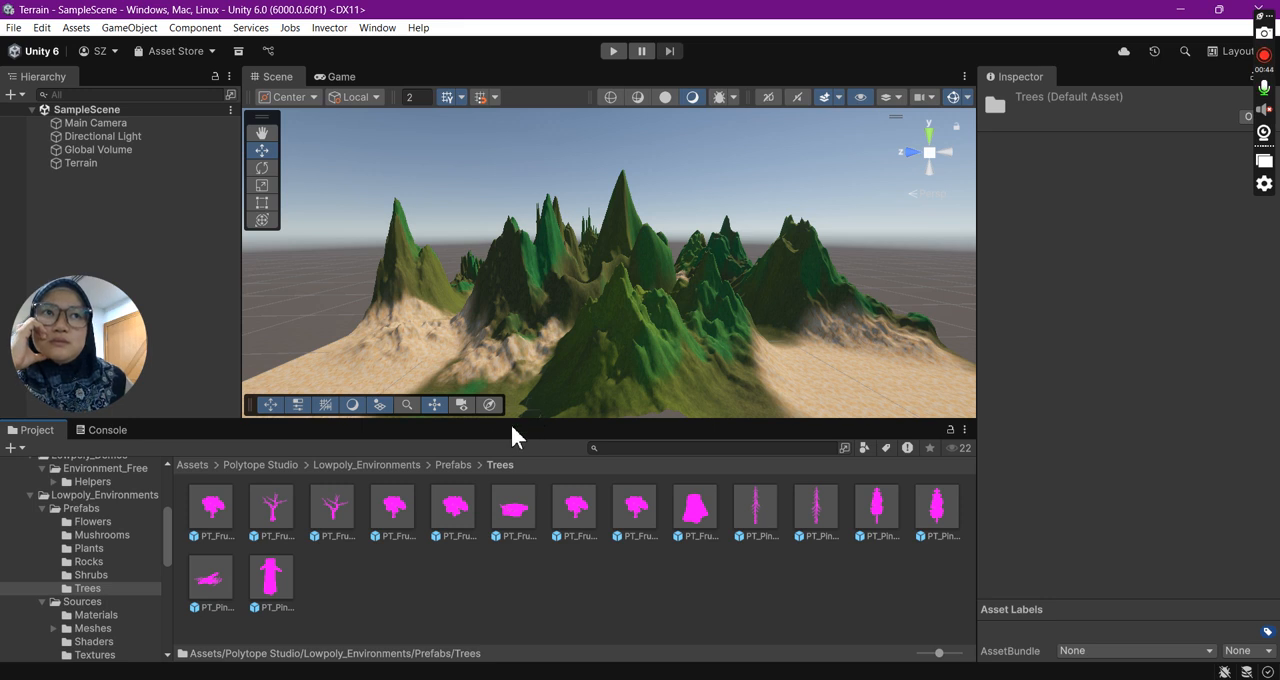
click(454, 465)
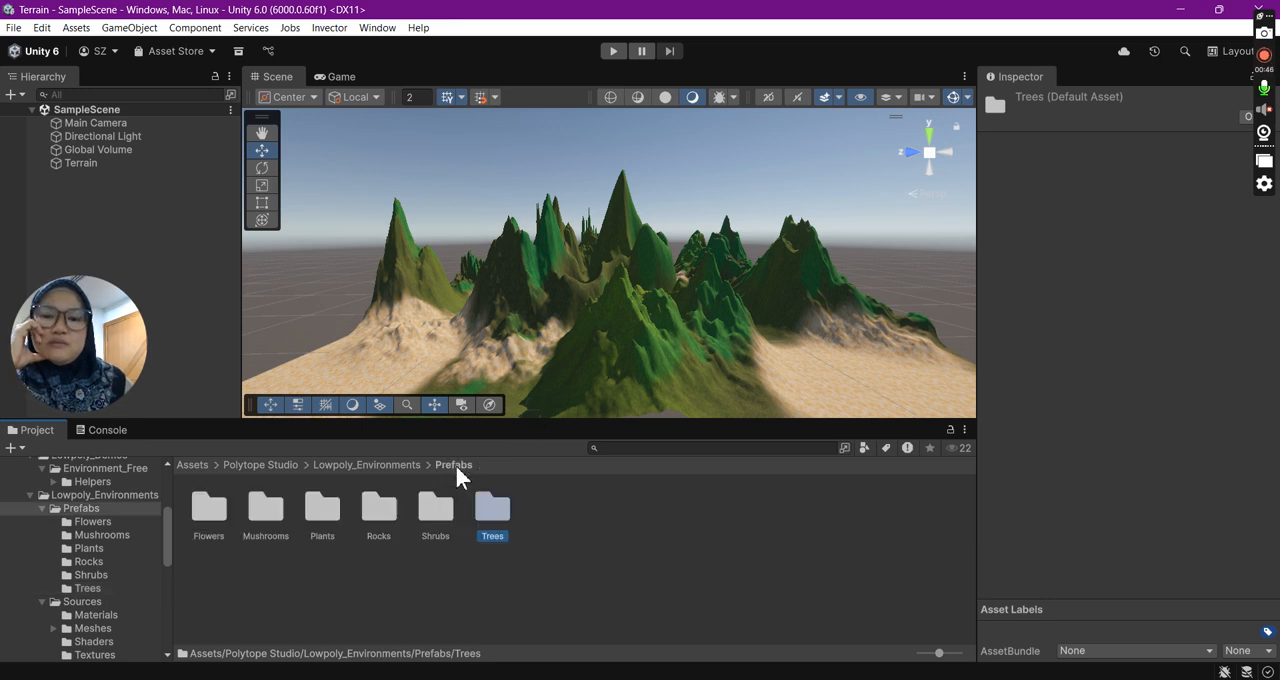
click(402, 465)
double_click(336, 503)
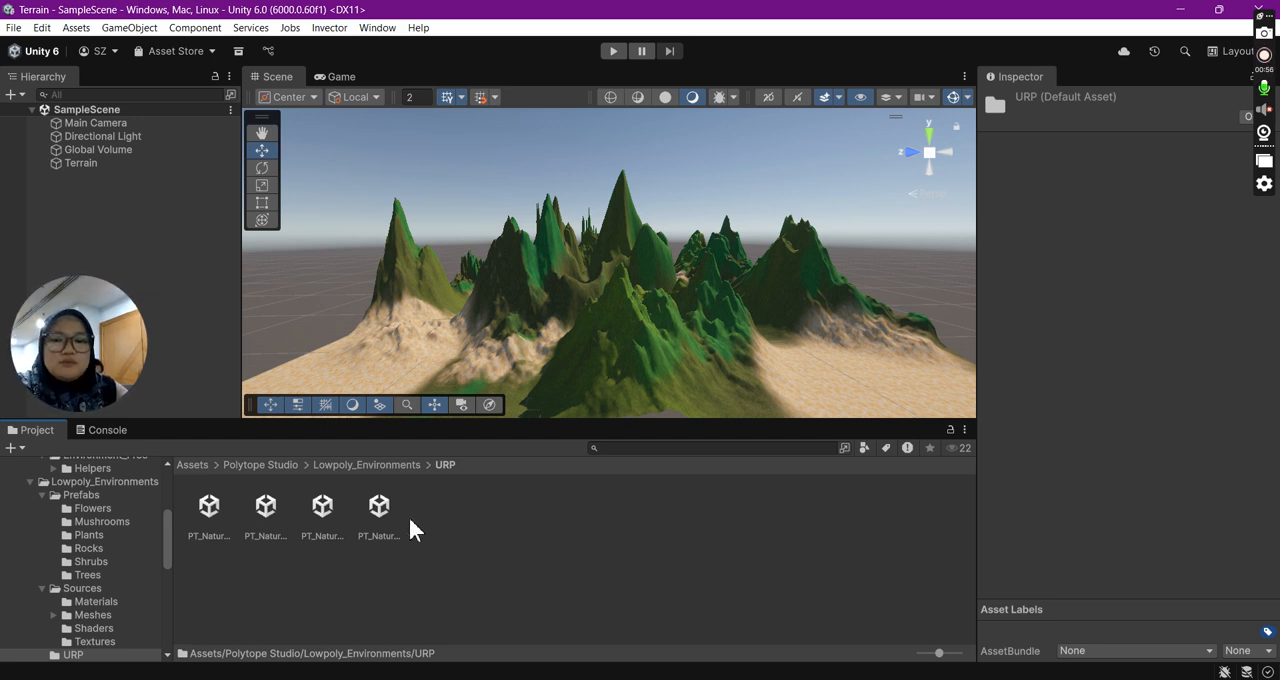
- Show the URP folder's packages as a list with full names and select PT_Nature_Free_URP_17
drag(938, 653, 960, 655)
click(790, 566)
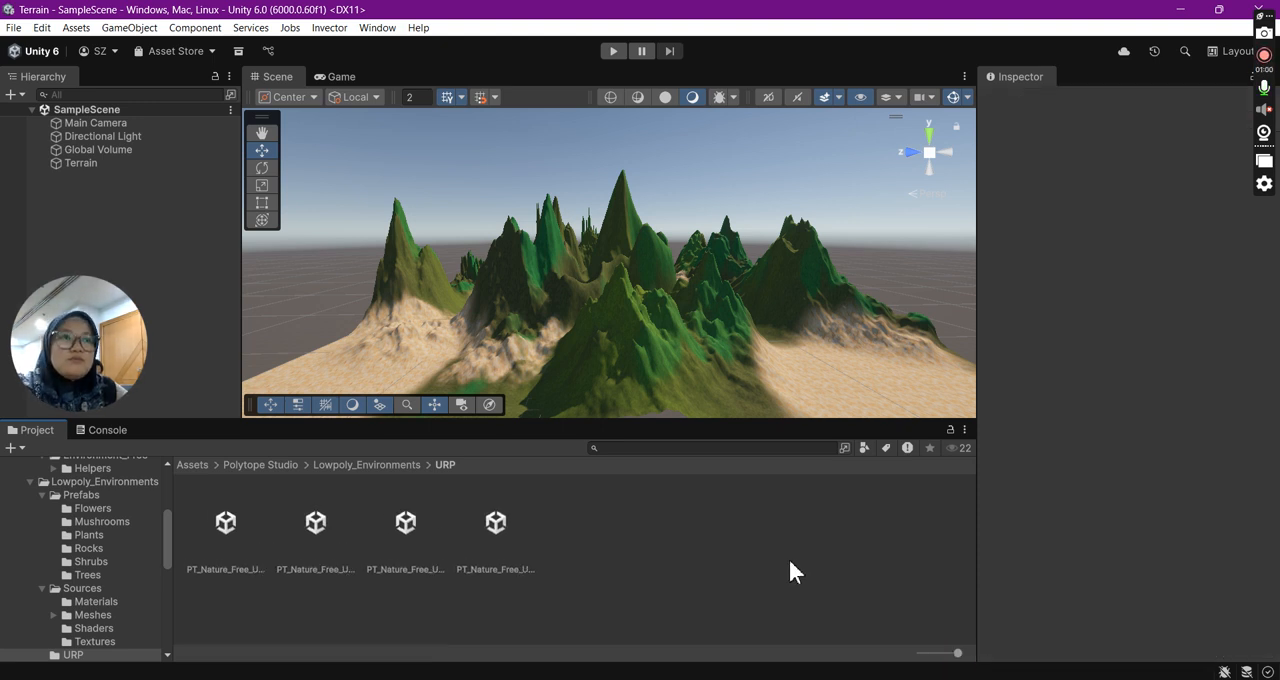
click(496, 530)
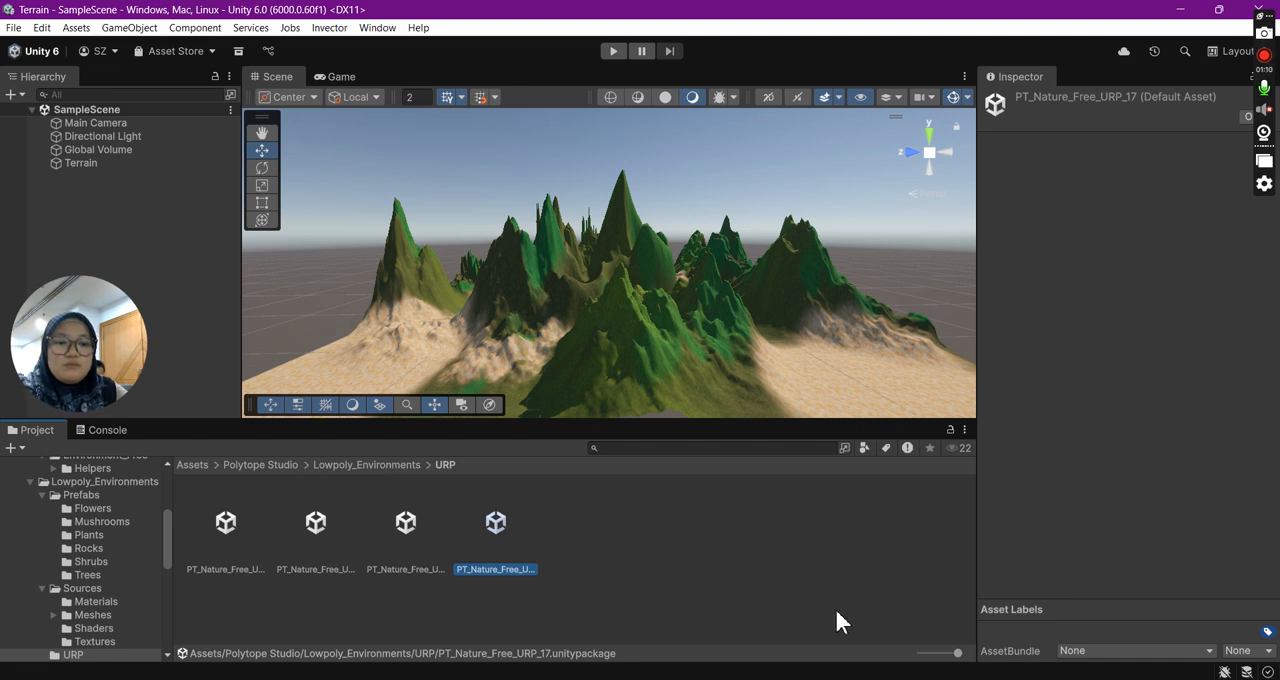
drag(931, 653, 913, 655)
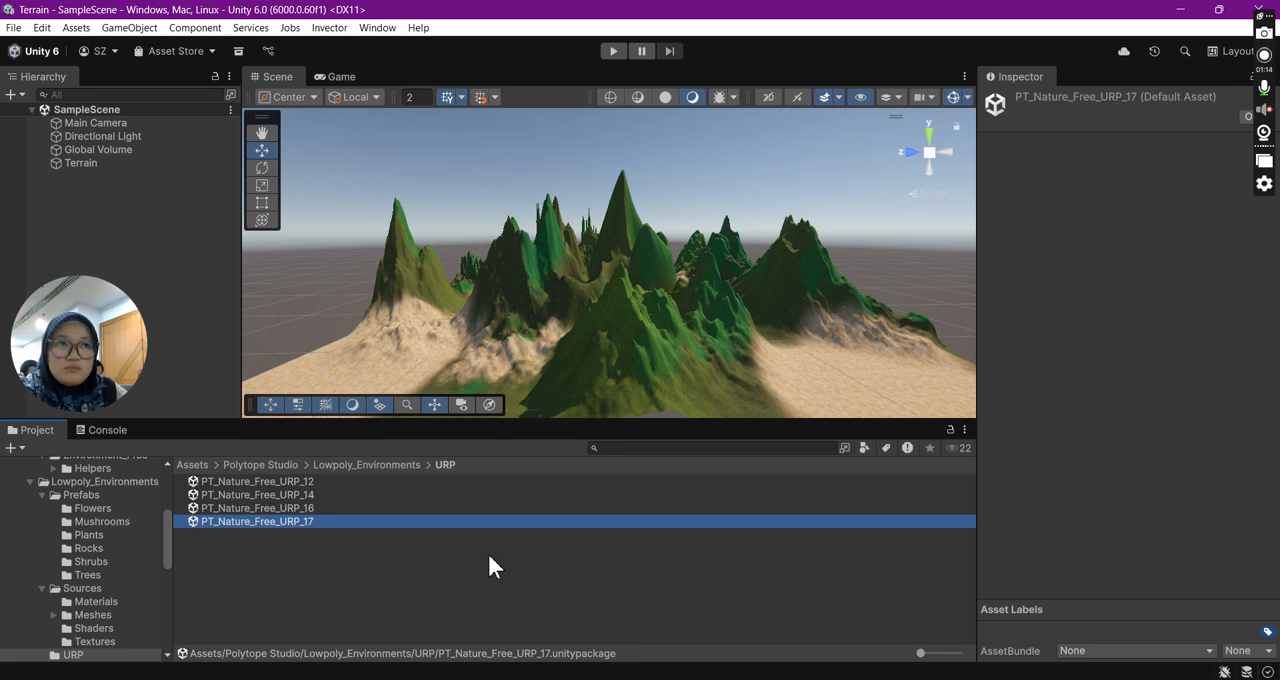
click(245, 521)
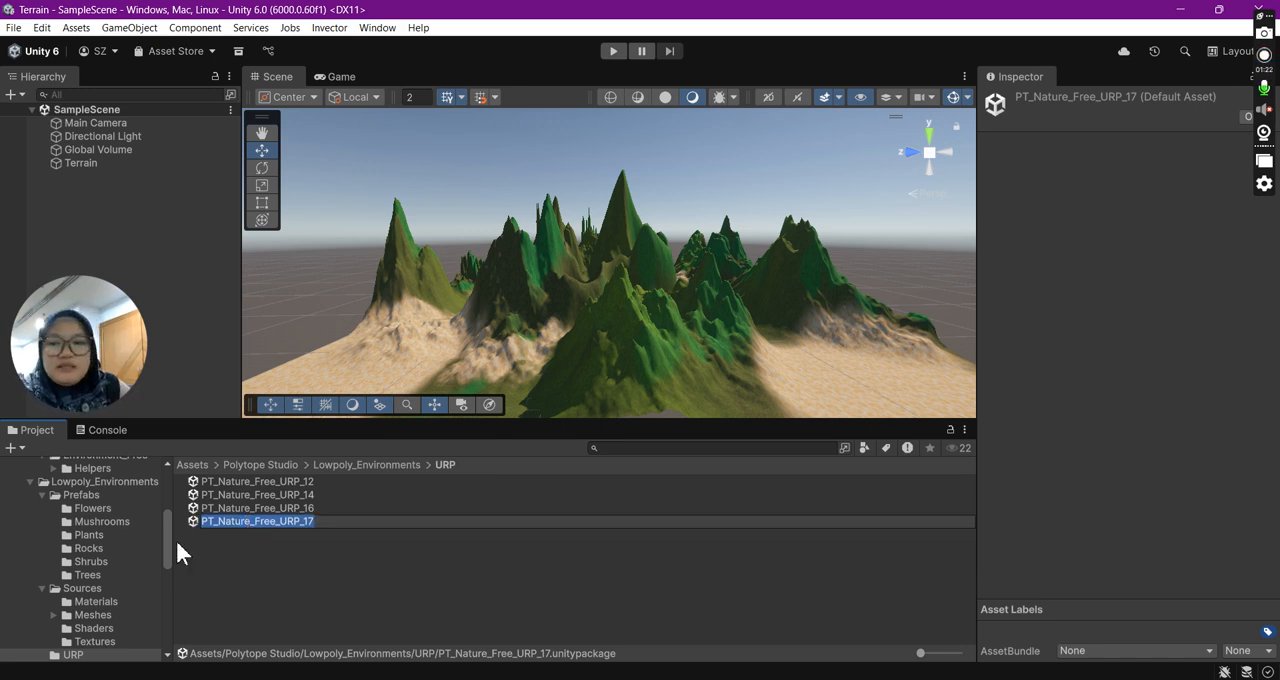
- Import the PT_Nature_Free_URP_17 package with all its preselected contents
double_click(212, 522)
click(239, 566)
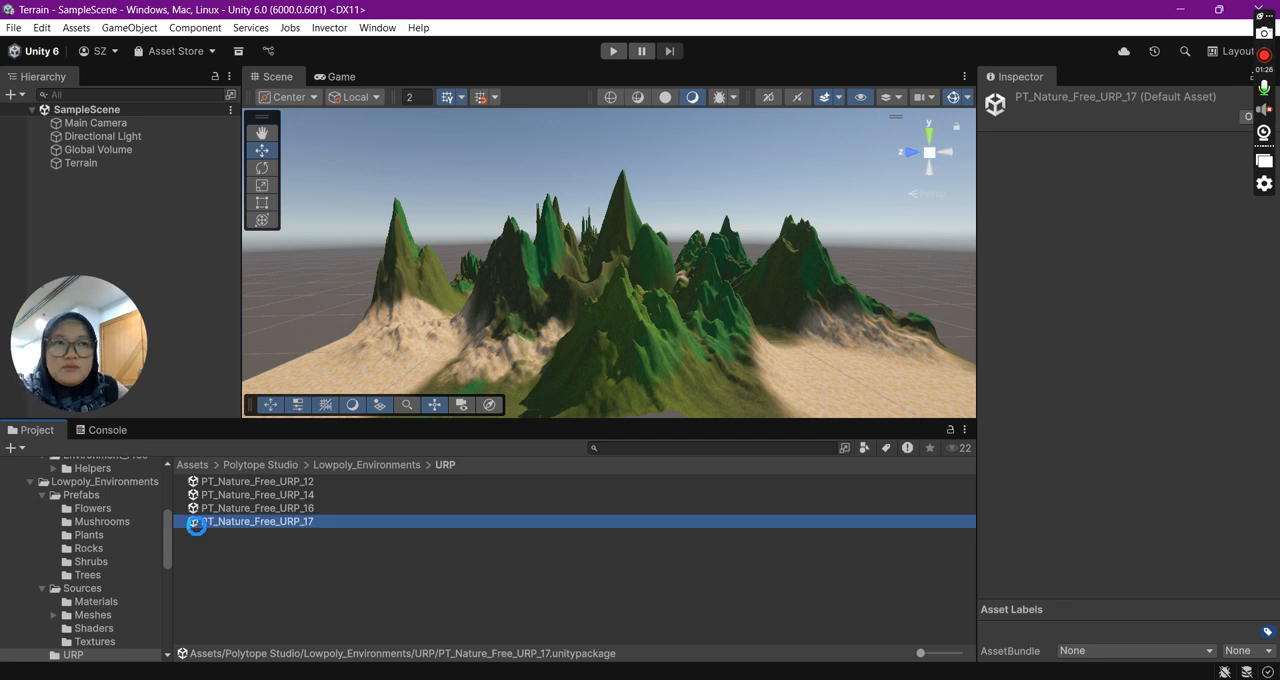
double_click(195, 524)
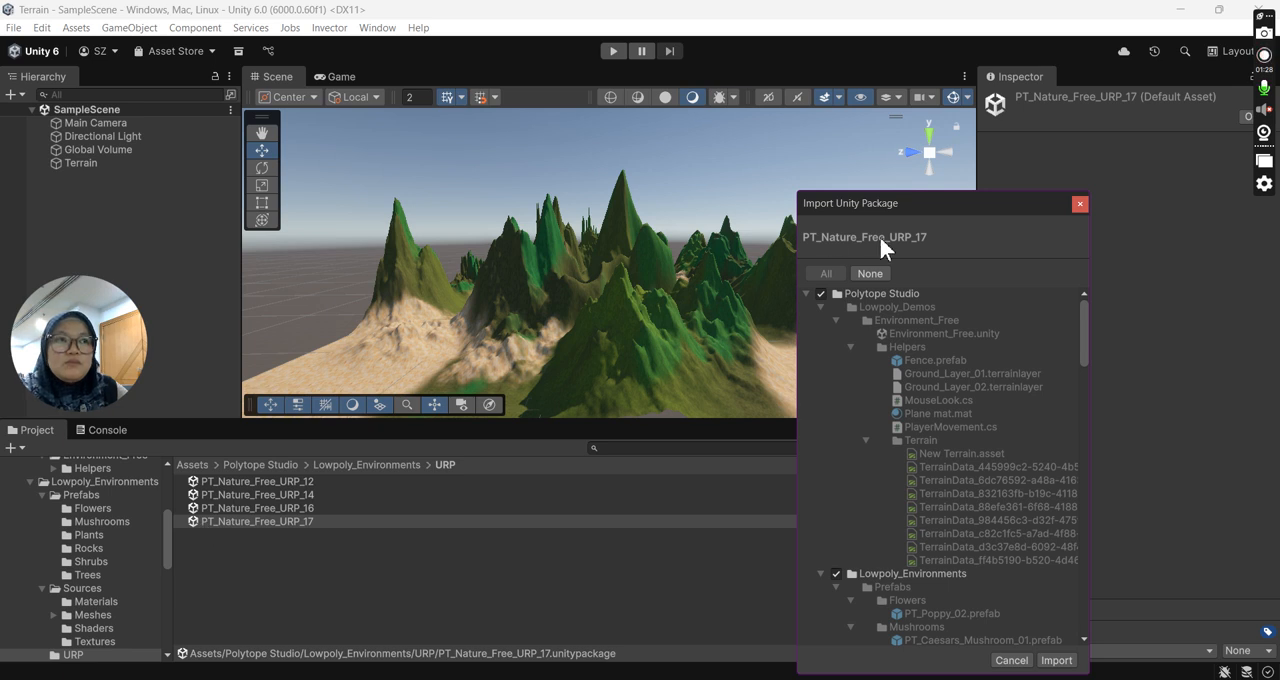
drag(955, 203, 976, 116)
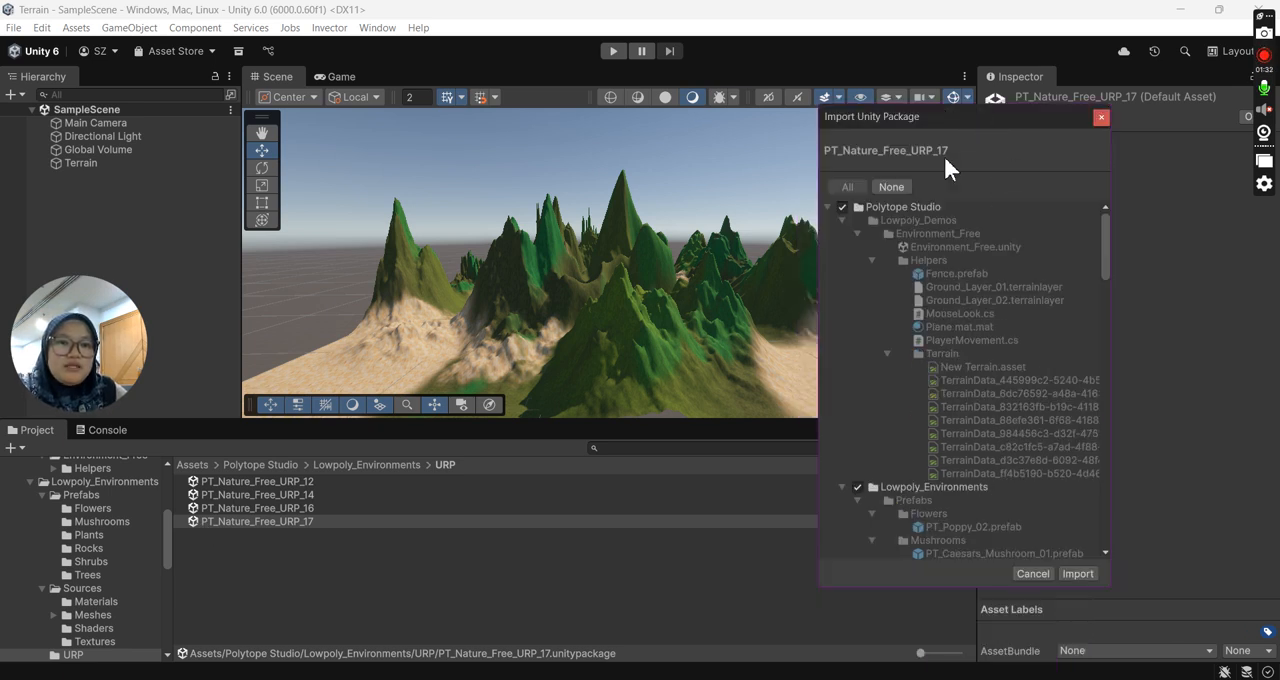
click(1078, 572)
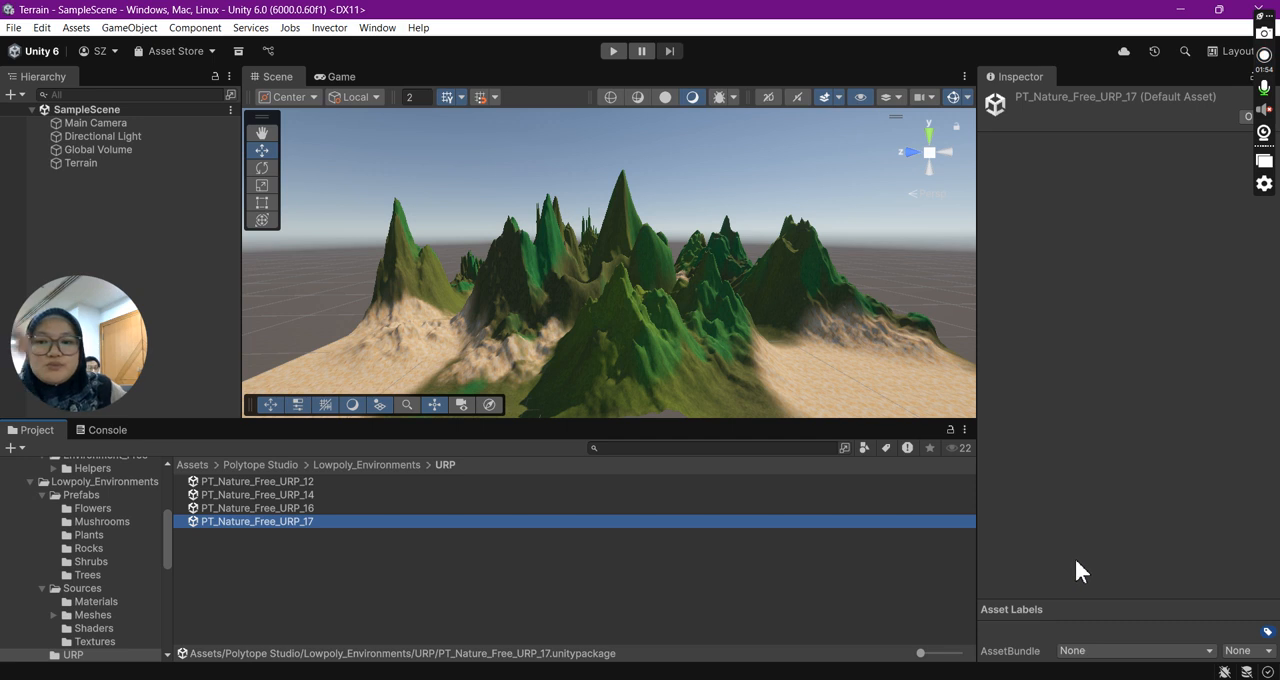
- Open the Trees folder under Lowpoly_Environments Prefabs and display its prefabs as large thumbnails
click(357, 464)
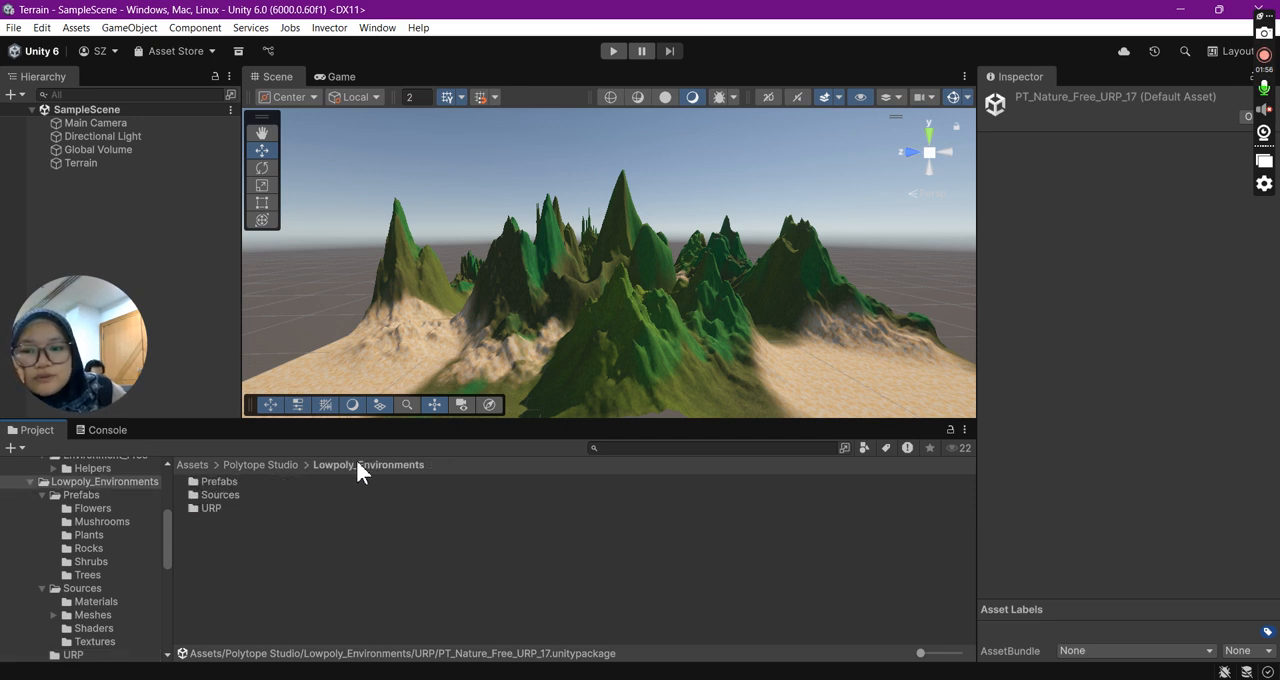
double_click(222, 480)
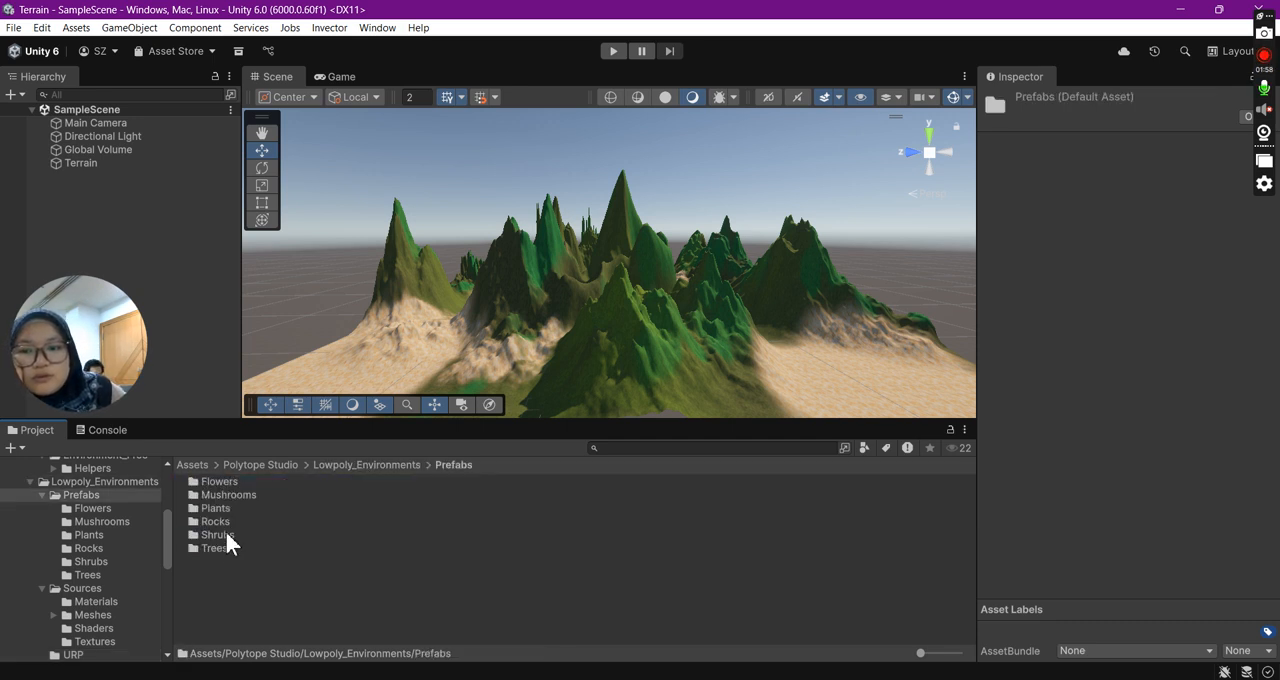
double_click(227, 549)
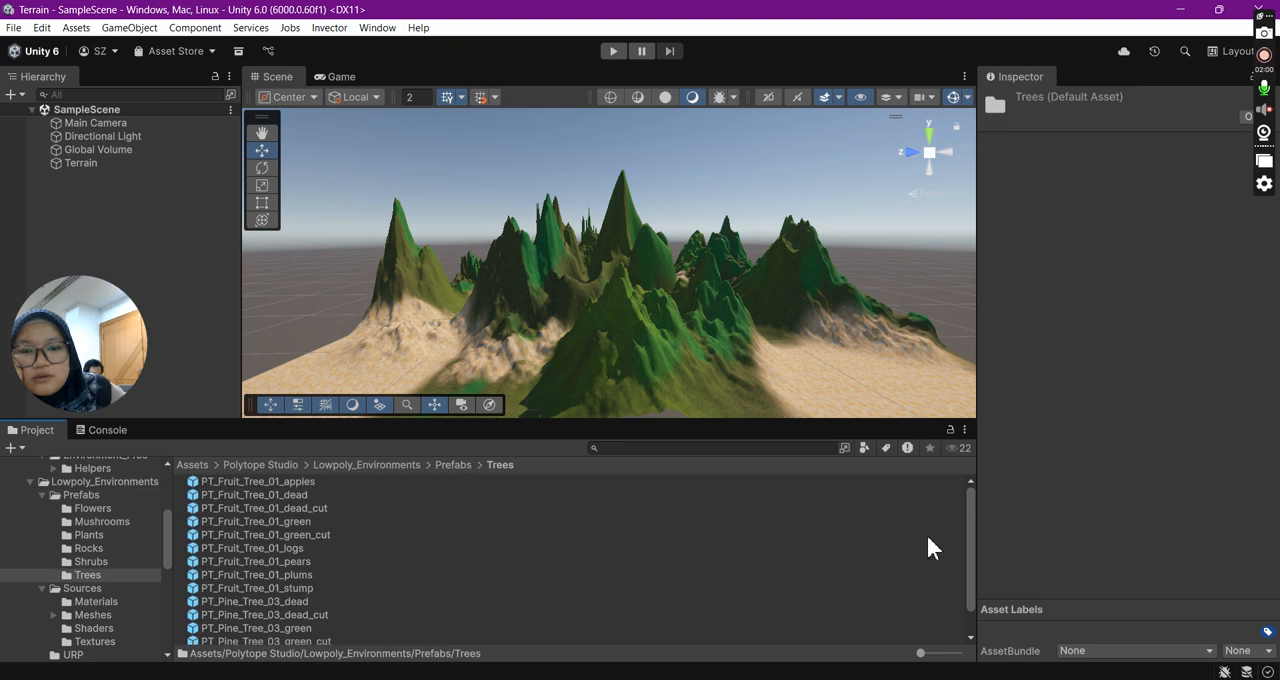
drag(921, 653, 958, 665)
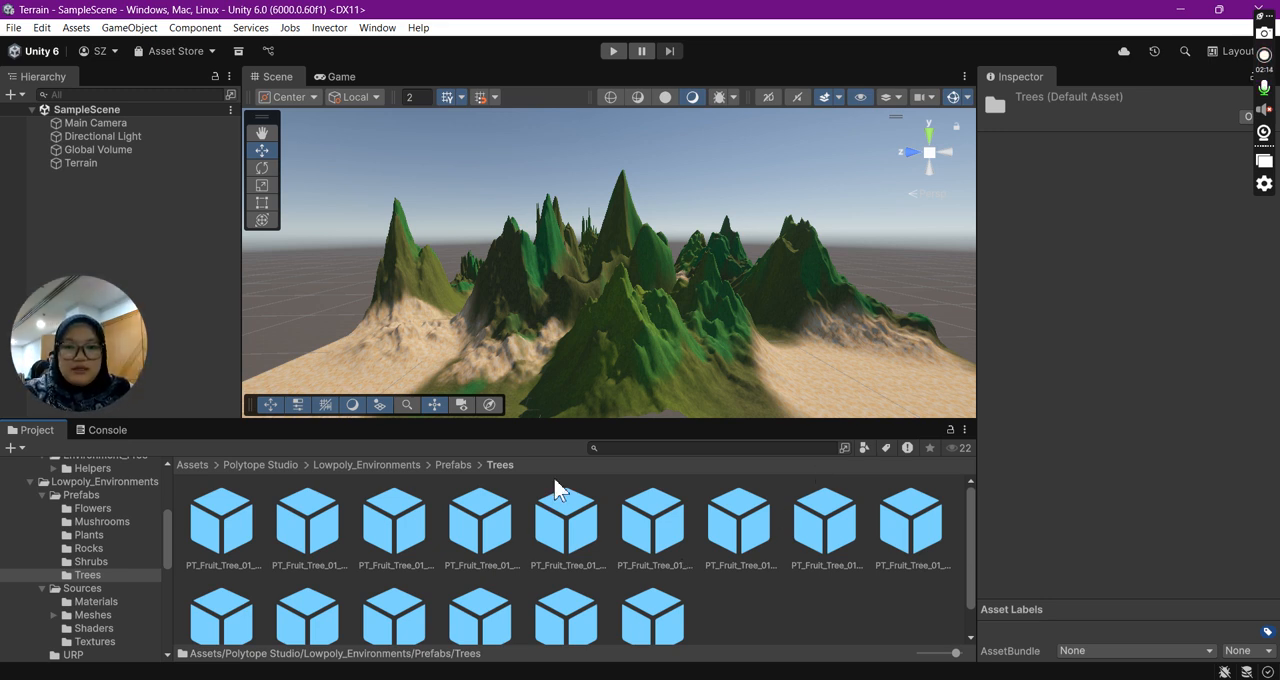
- Reload the Trees prefab folder and enlarge its thumbnails to the maximum size
click(452, 465)
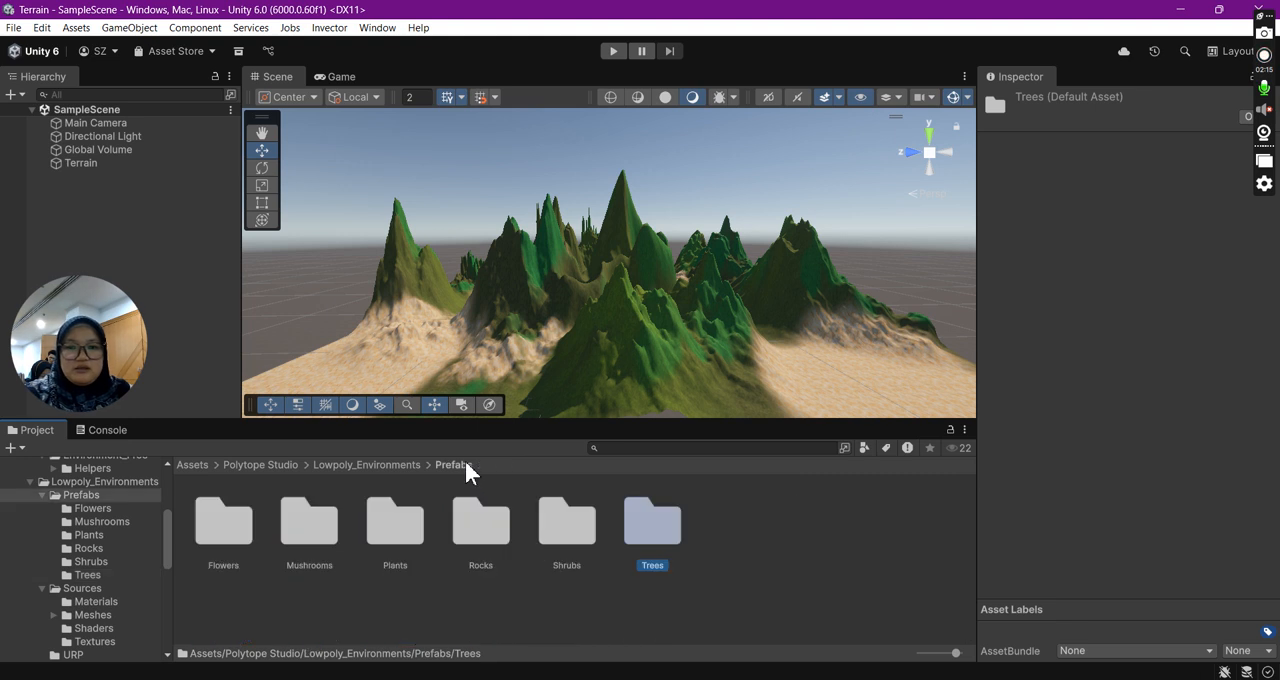
double_click(675, 537)
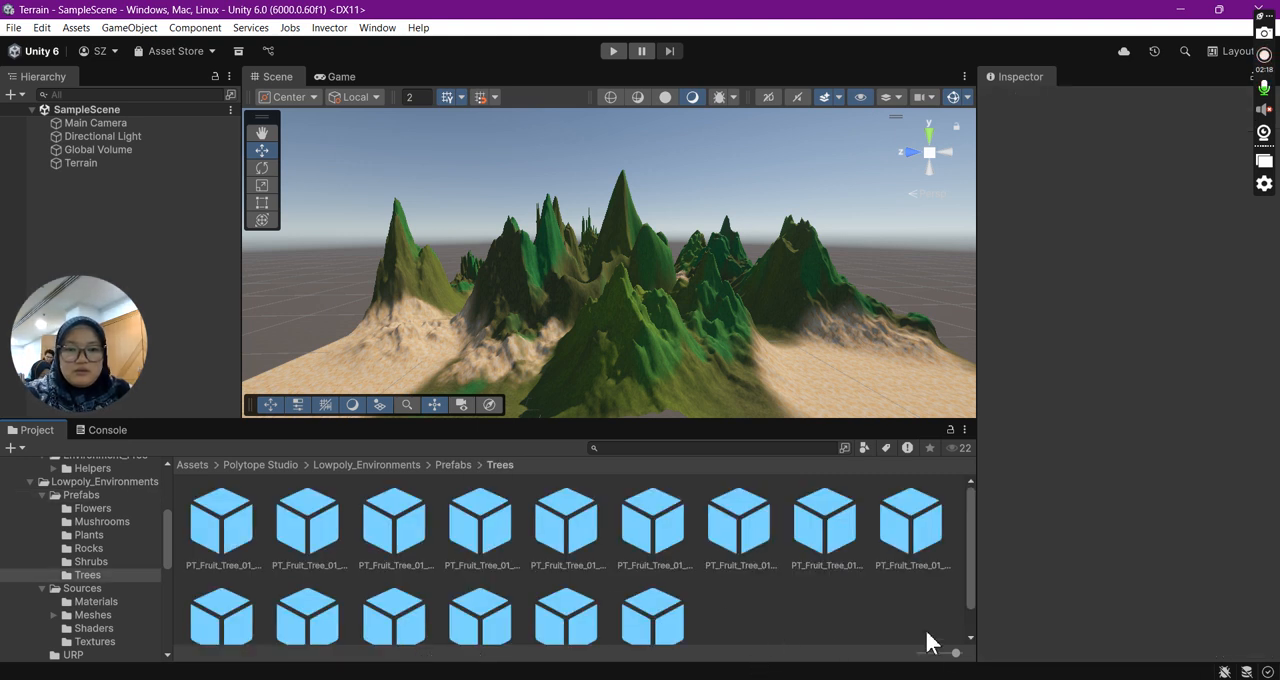
mouse_move(951, 655)
mouse_down()
mouse_move(897, 660)
mouse_move(961, 662)
mouse_up()
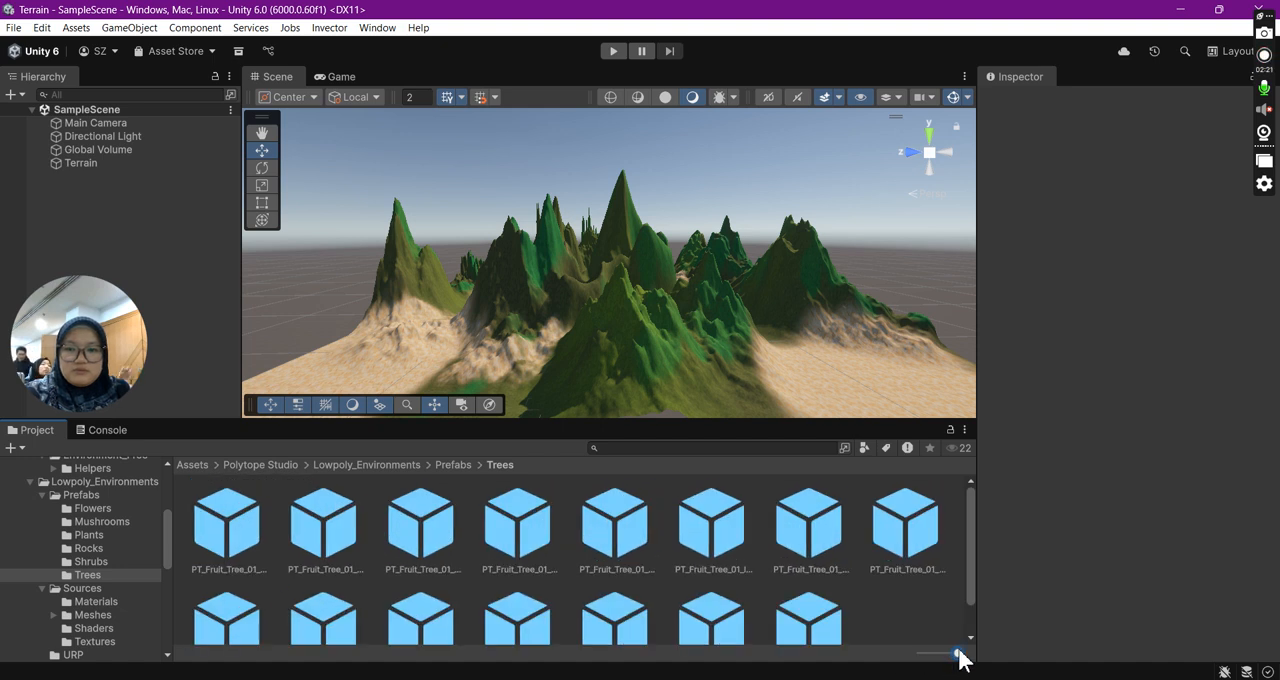
click(453, 465)
double_click(662, 551)
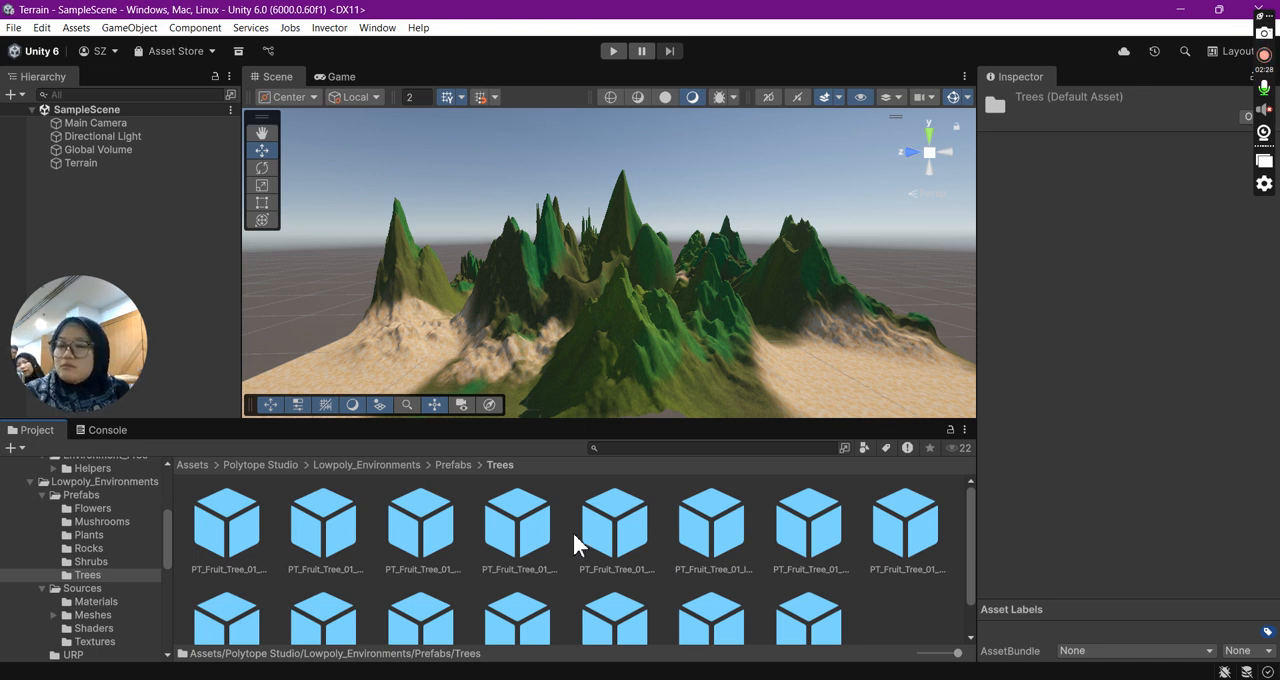
- Inspect the PT_Pine_Tree_03_green_cut prefab and reopen the Trees folder to check the prefab previews
scroll(572, 530, down, 2)
click(634, 592)
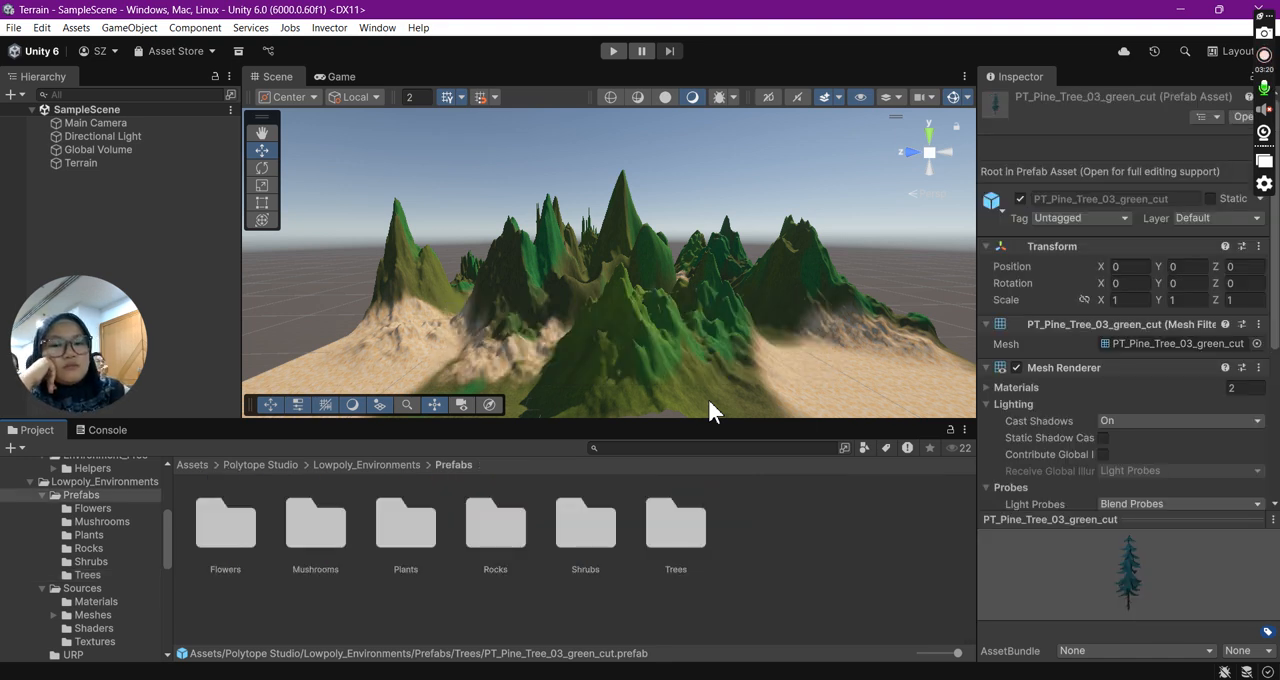
click(683, 537)
double_click(683, 530)
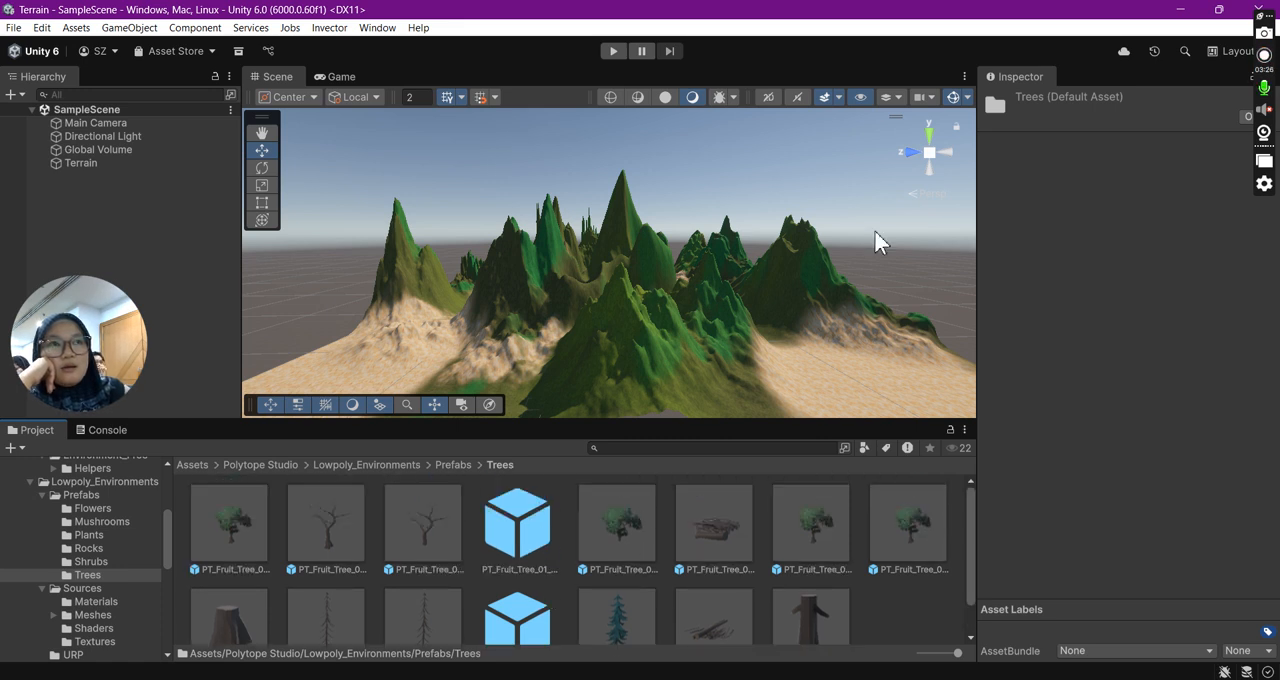
- Select the Terrain object and start adding a new tree type to its Paint Trees list
click(88, 163)
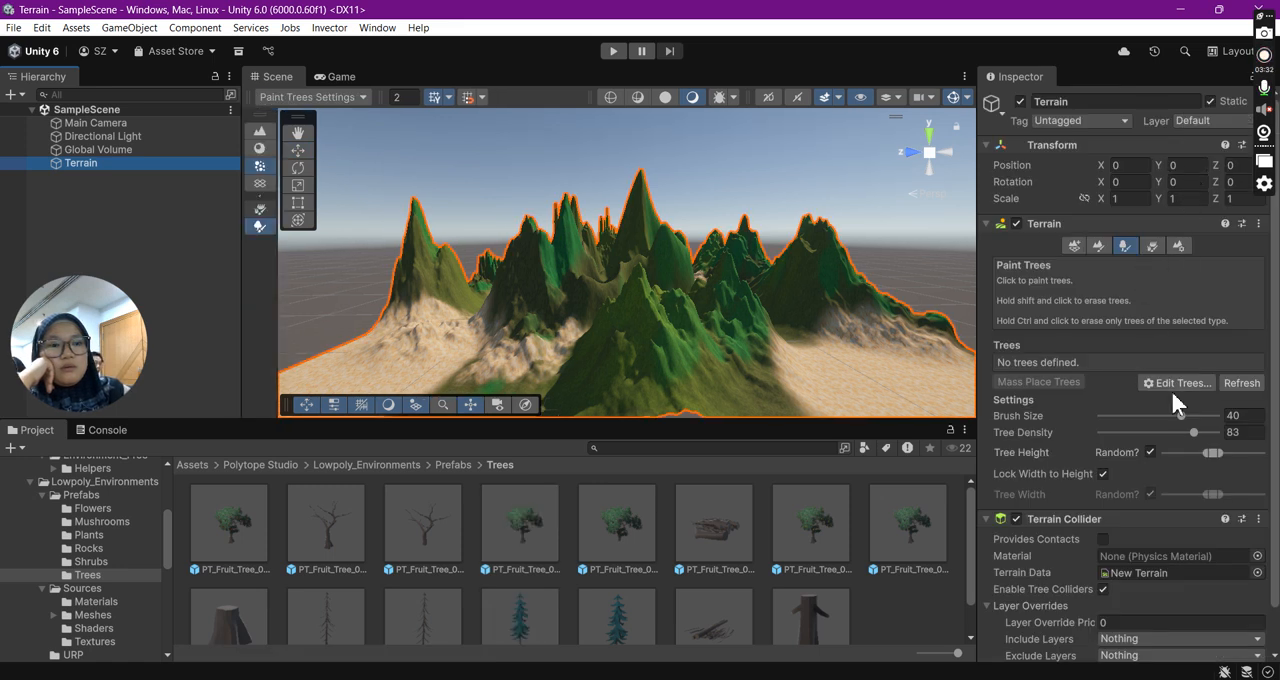
click(1177, 385)
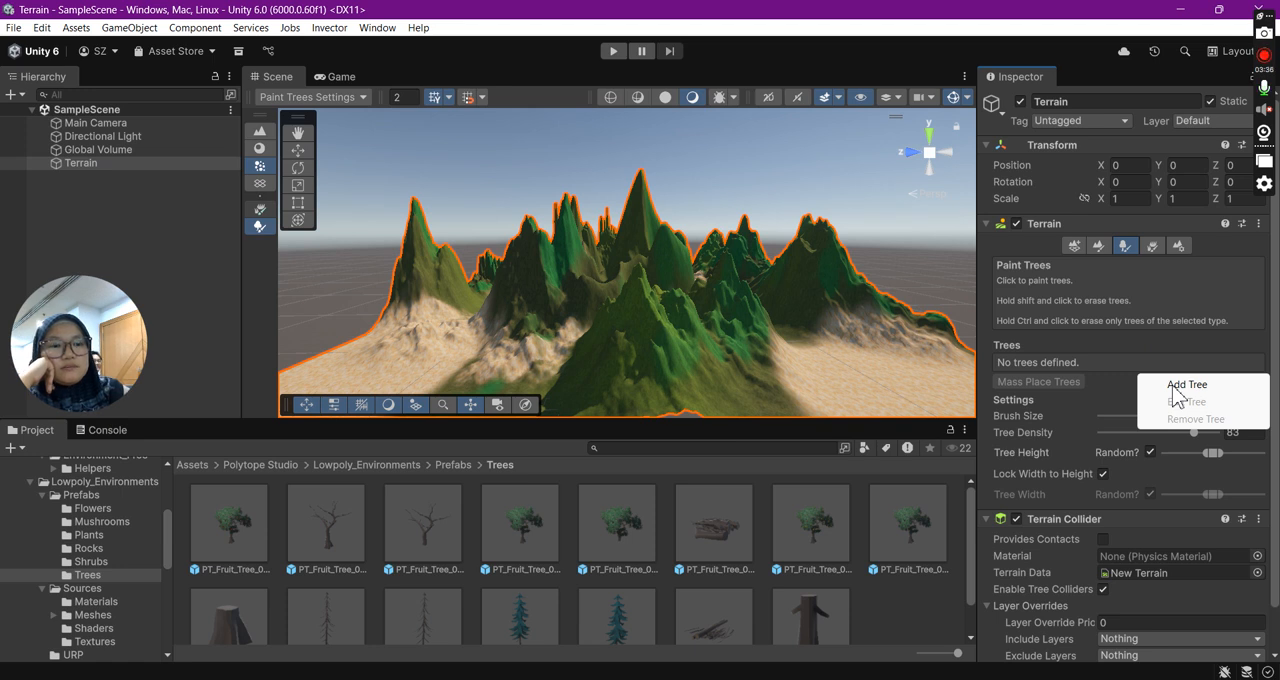
click(1175, 388)
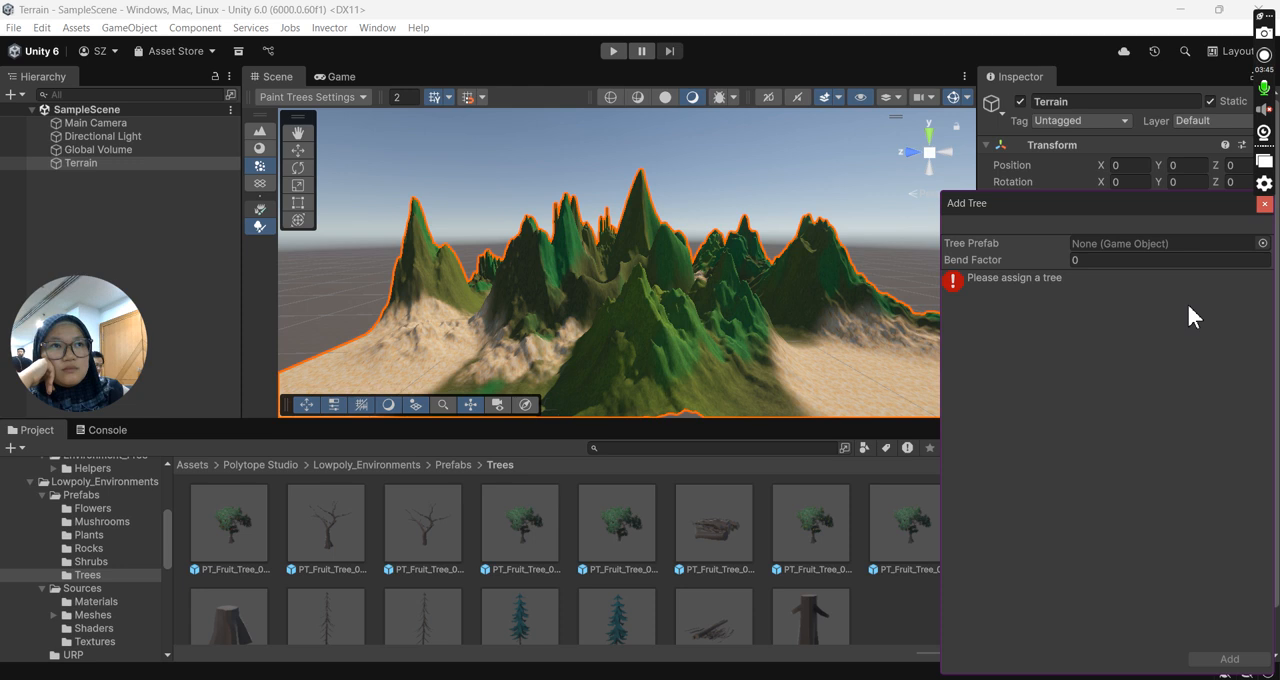
click(1262, 243)
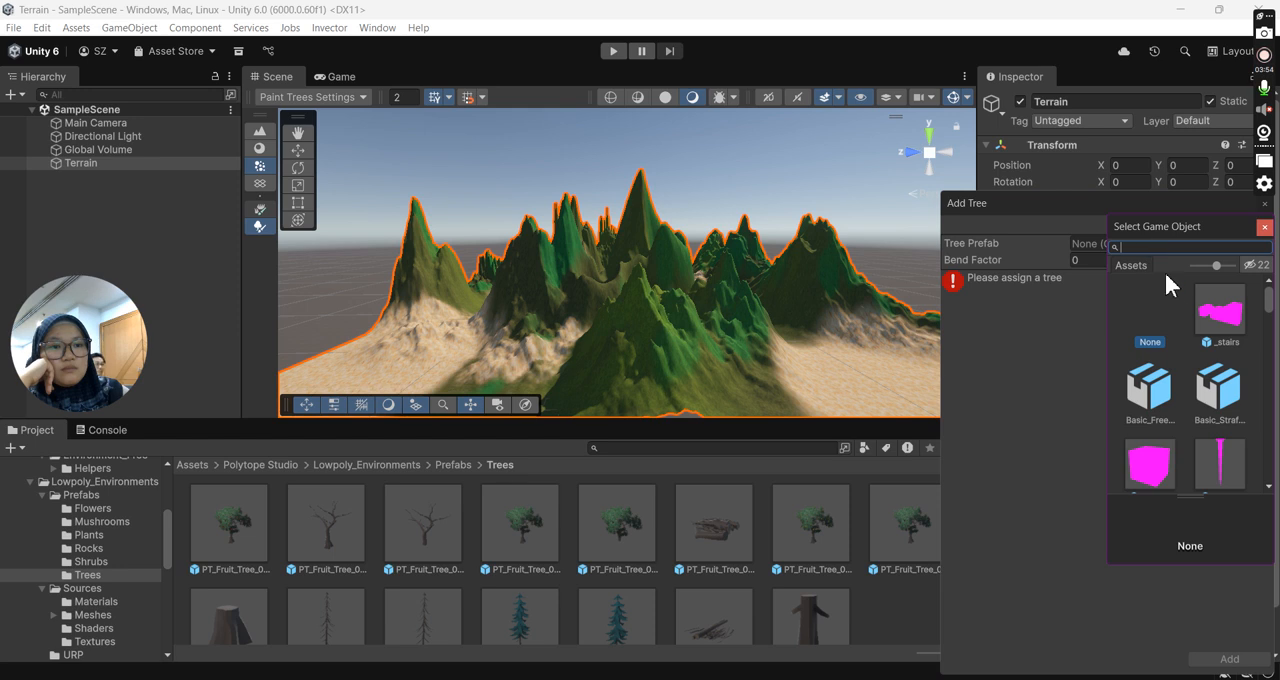
scroll(1181, 315, down, 3)
scroll(1181, 315, up, 2)
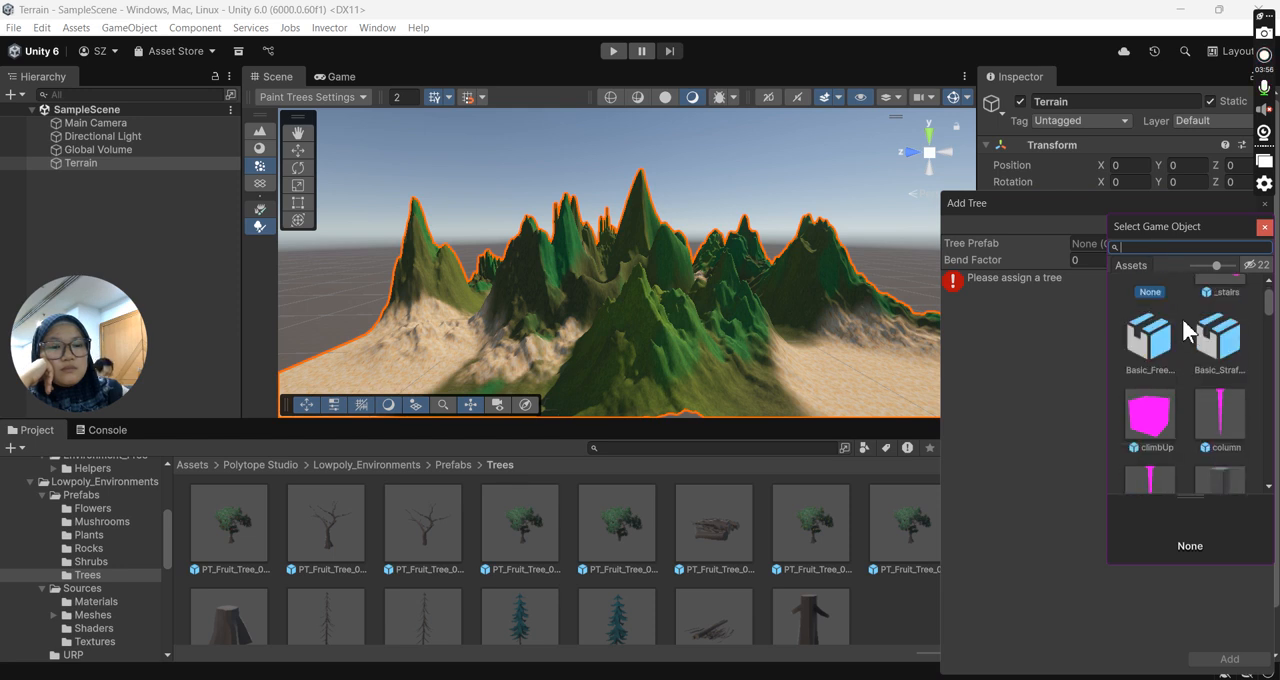
scroll(1183, 321, up, 1)
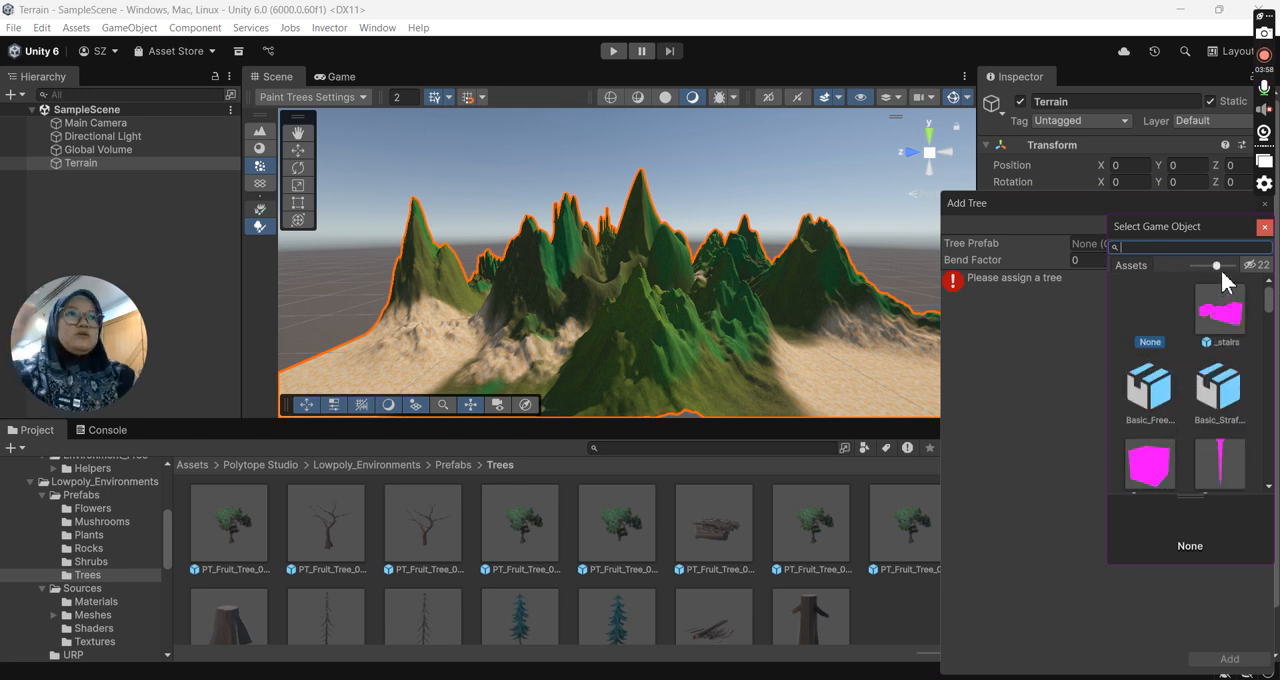
scroll(1216, 331, down, 5)
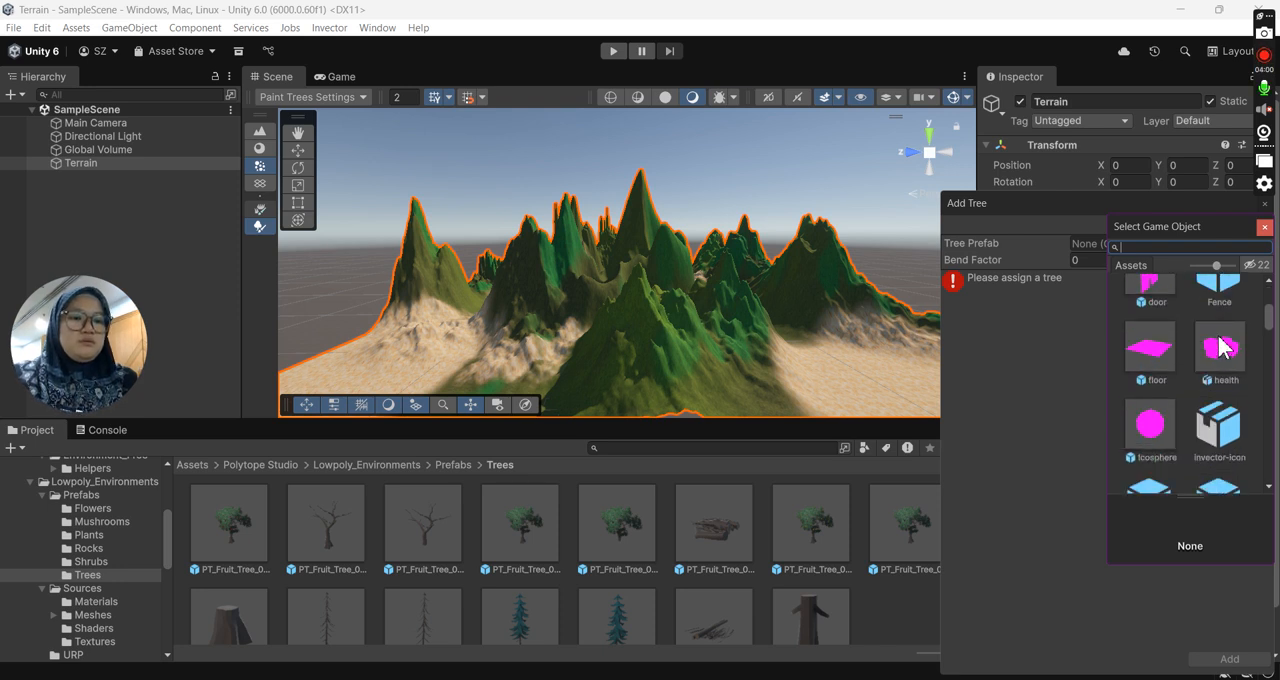
scroll(1216, 331, down, 3)
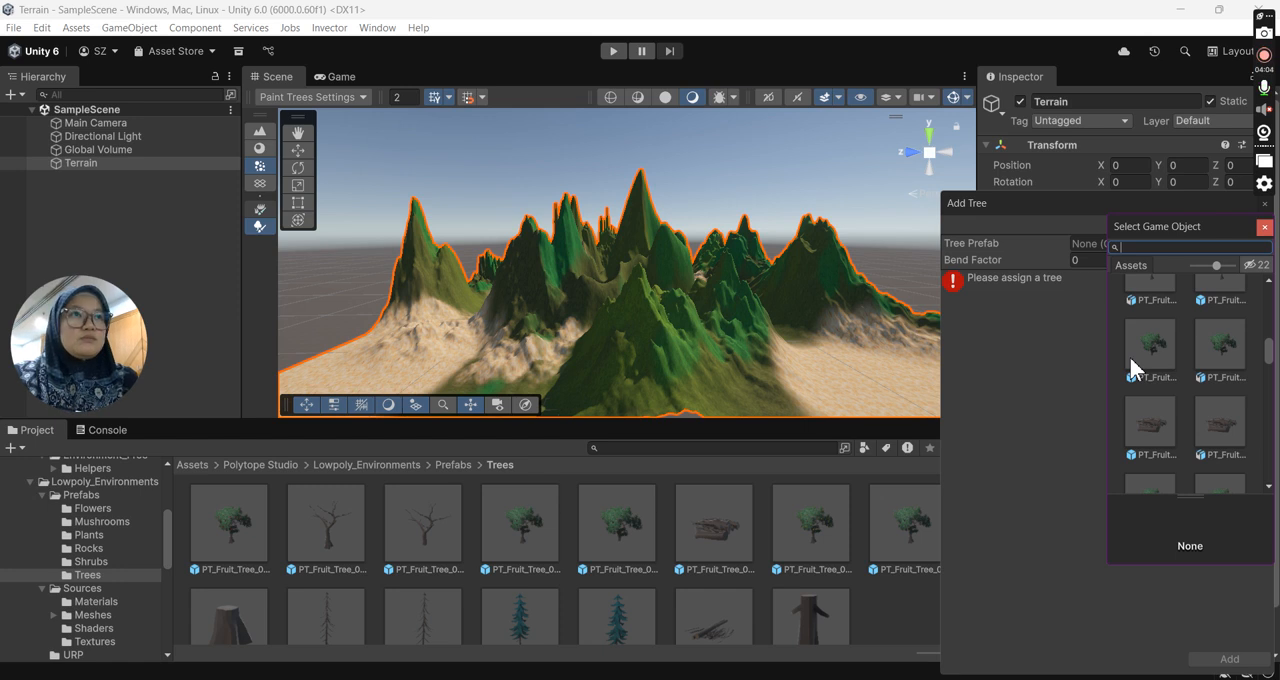
scroll(1204, 370, down, 1)
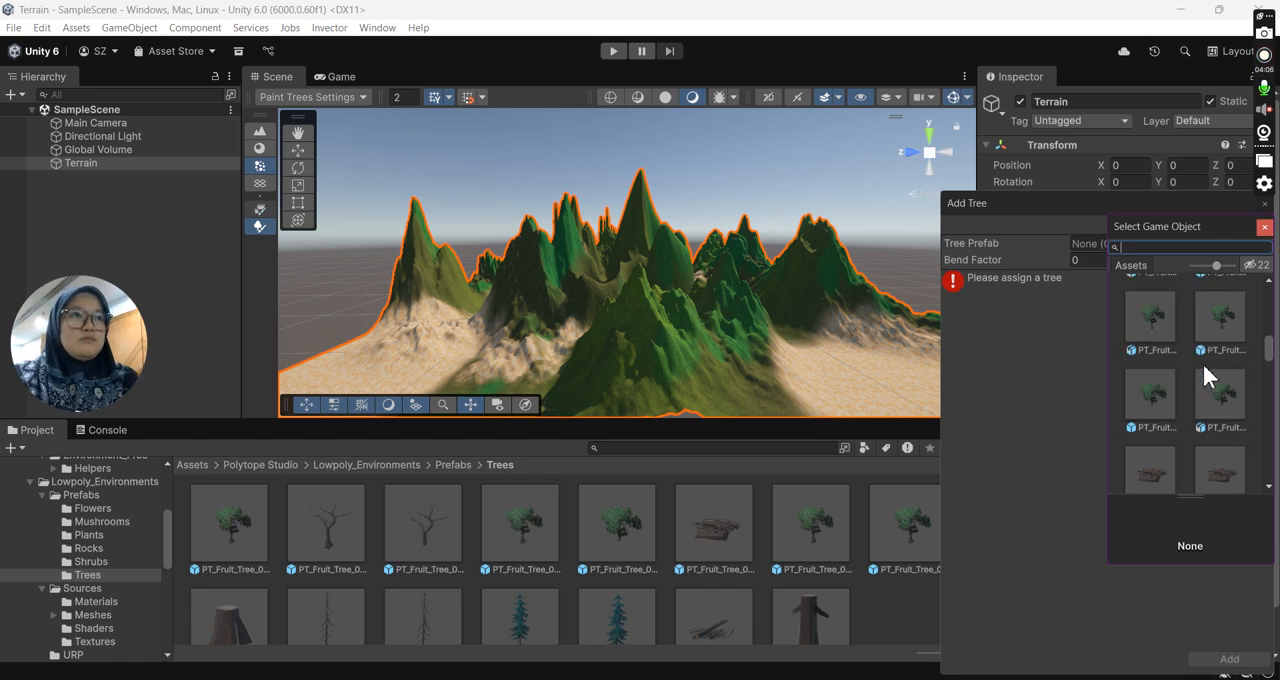
scroll(1204, 367, up, 2)
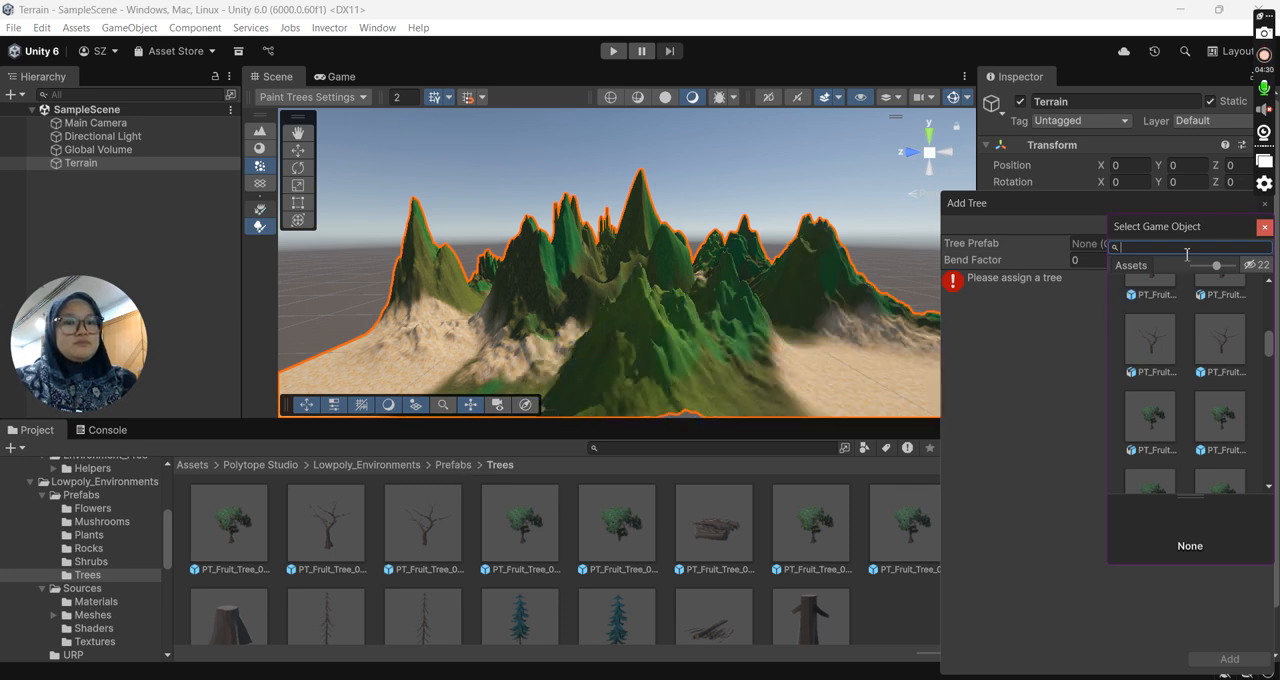
click(1260, 232)
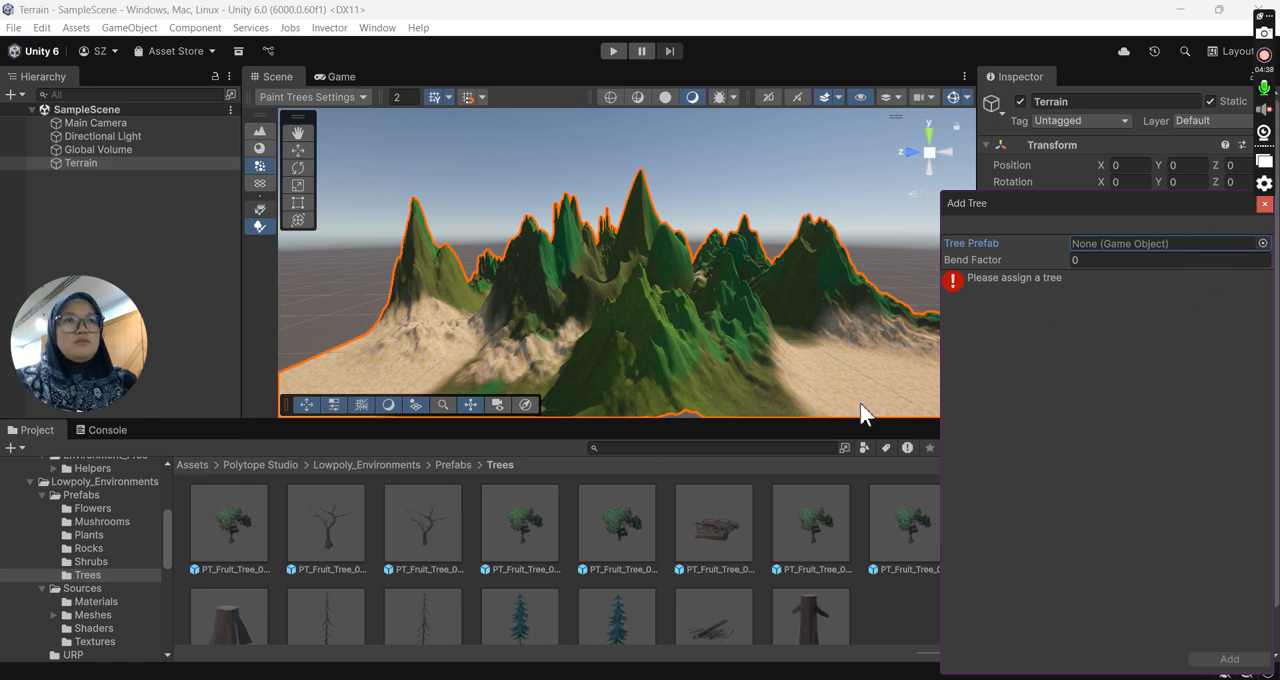
- Assign PT_Fruit_Tree_01_apples as the tree prefab and add it to the terrain's tree list
drag(236, 519, 1091, 245)
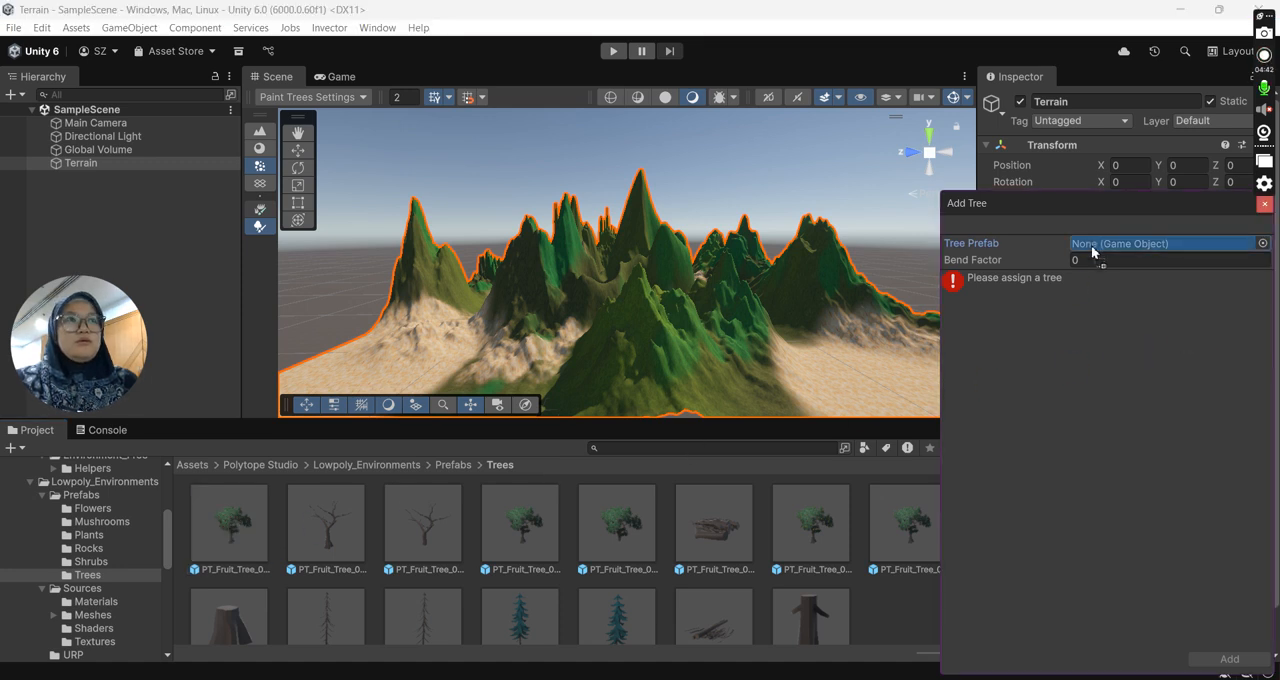
drag(1091, 245, 1089, 241)
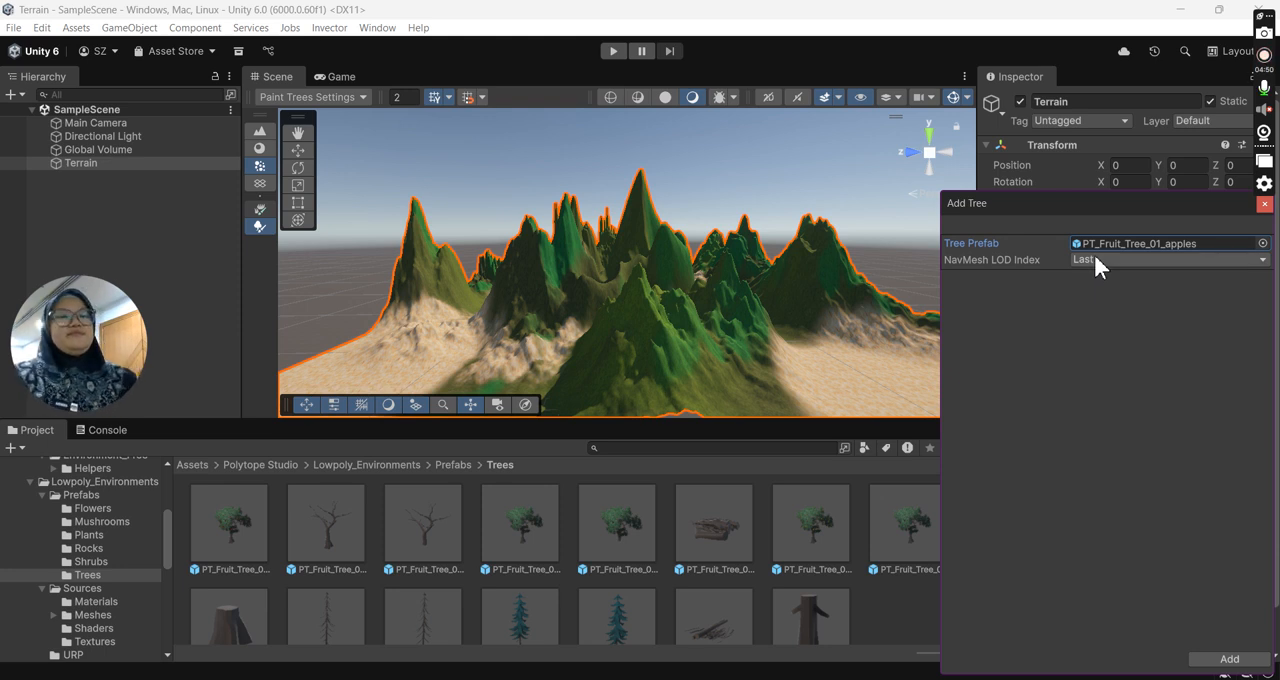
click(1229, 659)
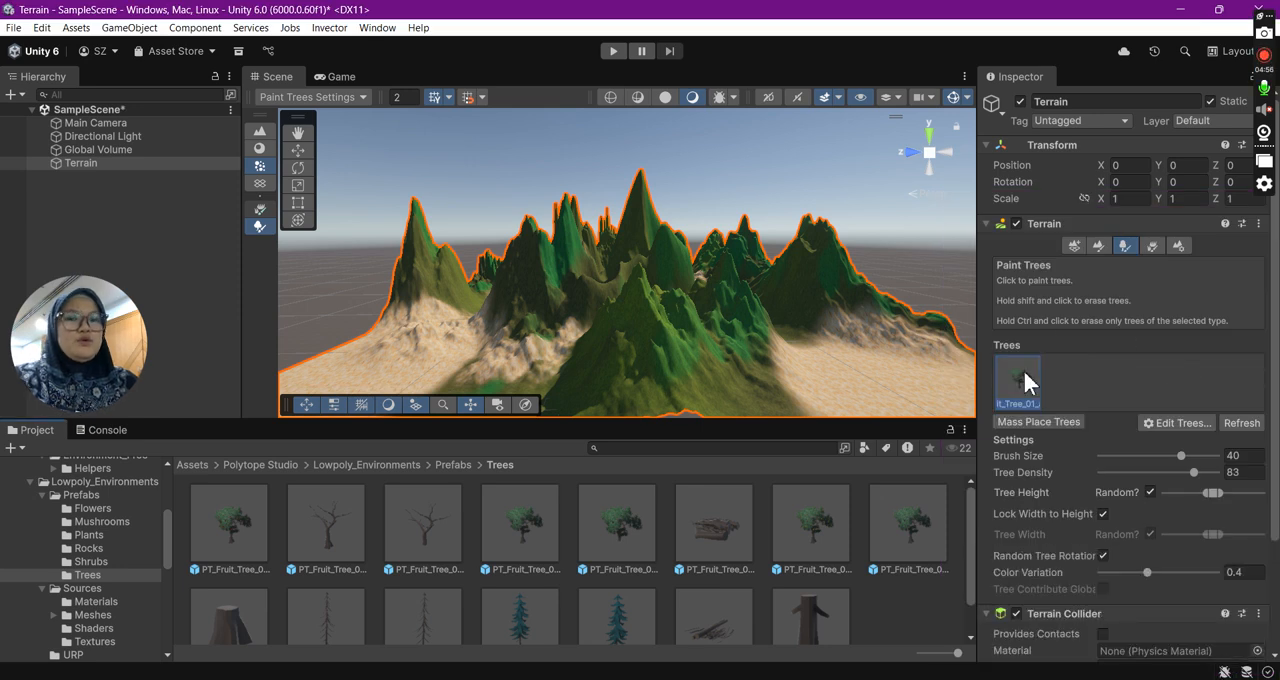
- Try painting PT_Fruit_Tree_01_apples trees over the terrain's sandy corner with brush size 40, and undo the stroke
click(809, 359)
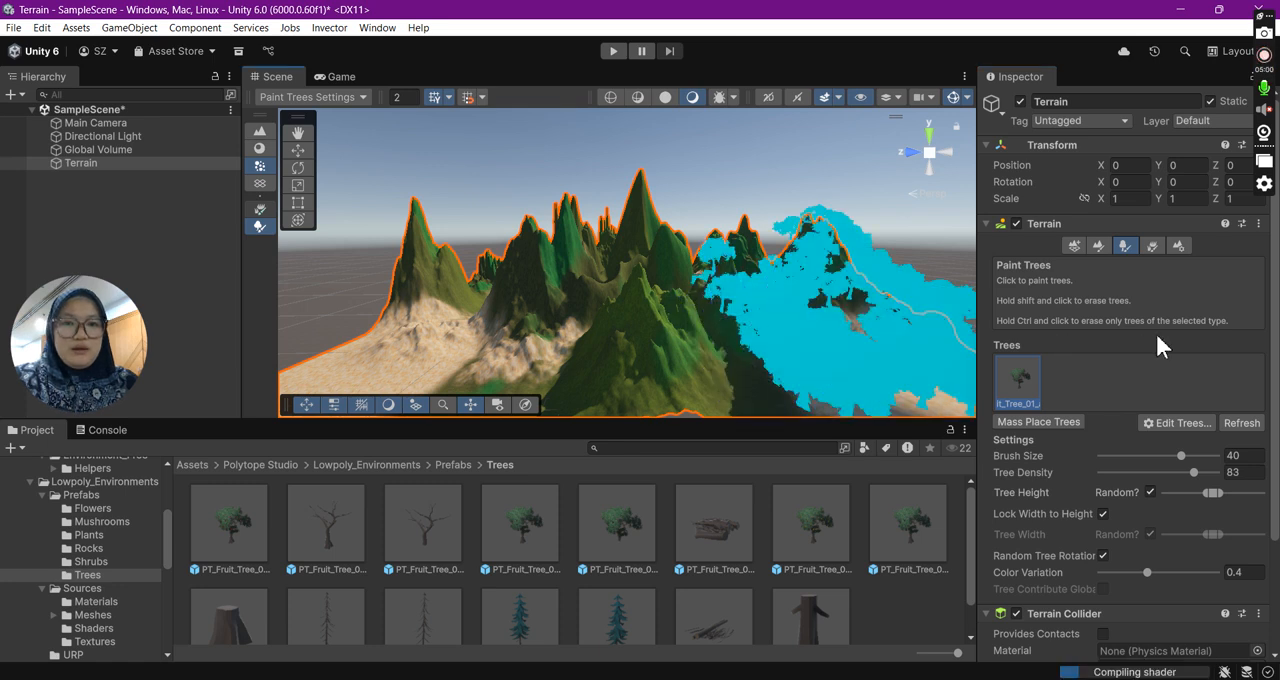
scroll(851, 343, down, 2)
scroll(851, 352, down, 3)
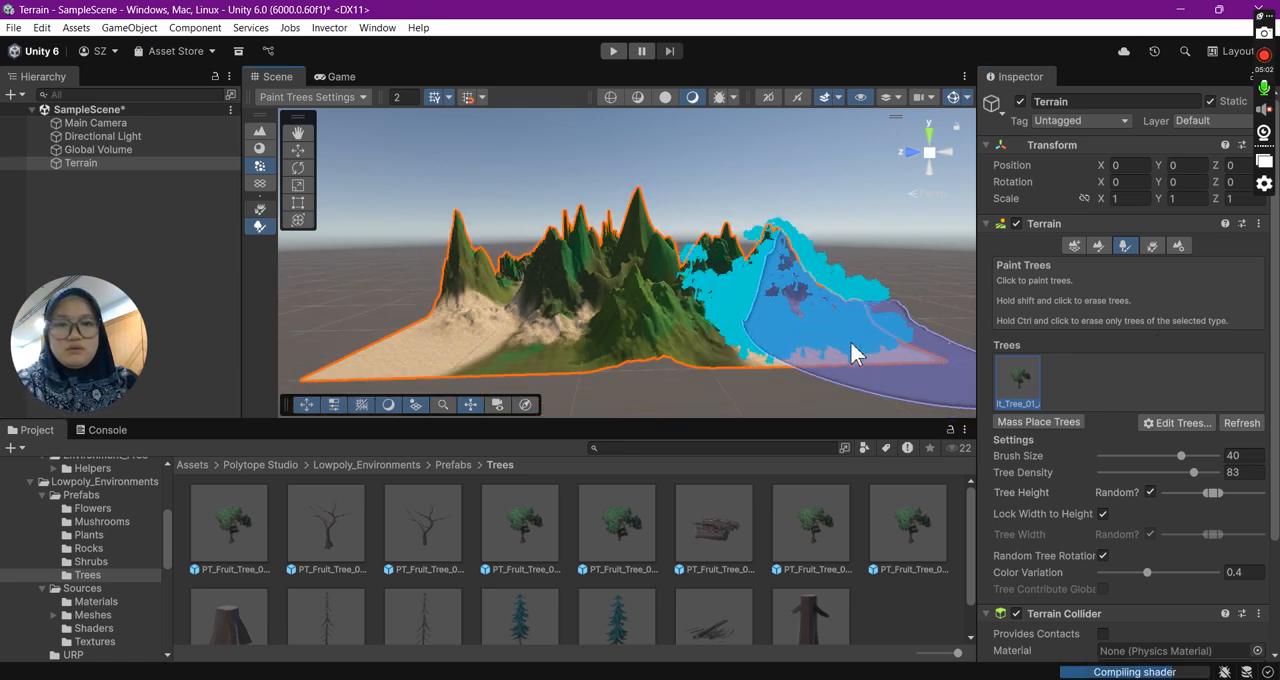
key(ctrl+z)
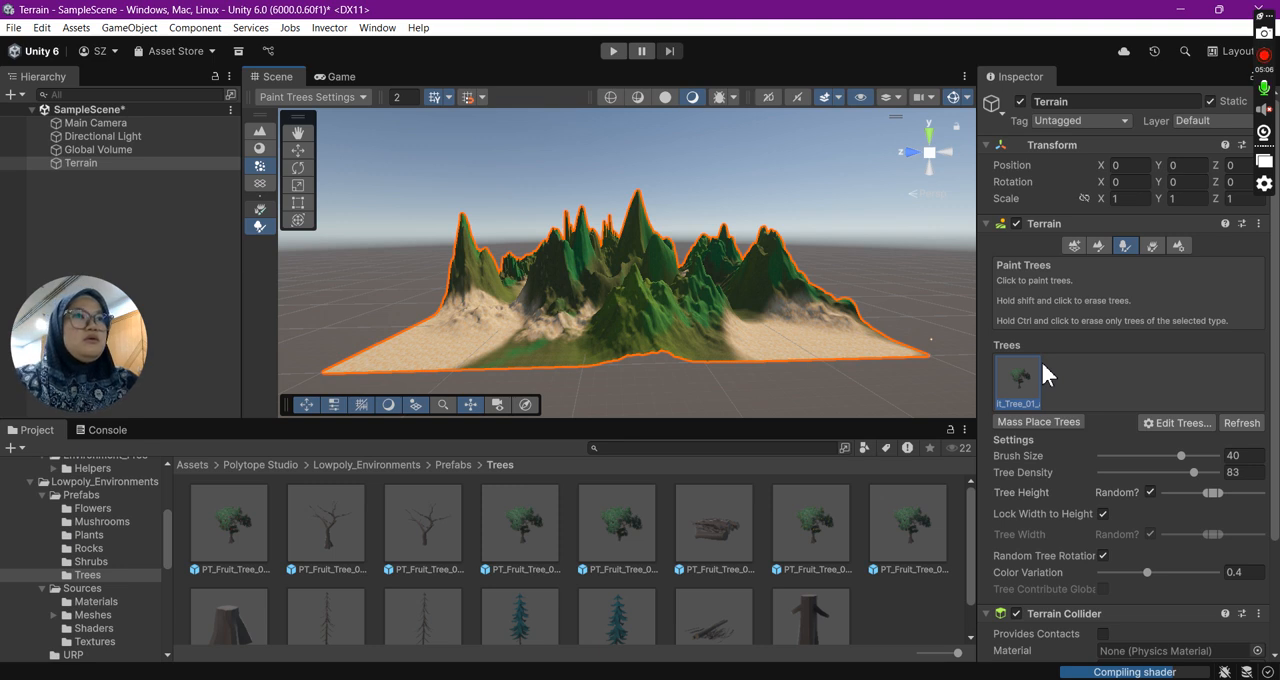
- Add PT_Fruit_Tree_01_pears as another tree type for the Terrain's Paint Trees tool
click(613, 533)
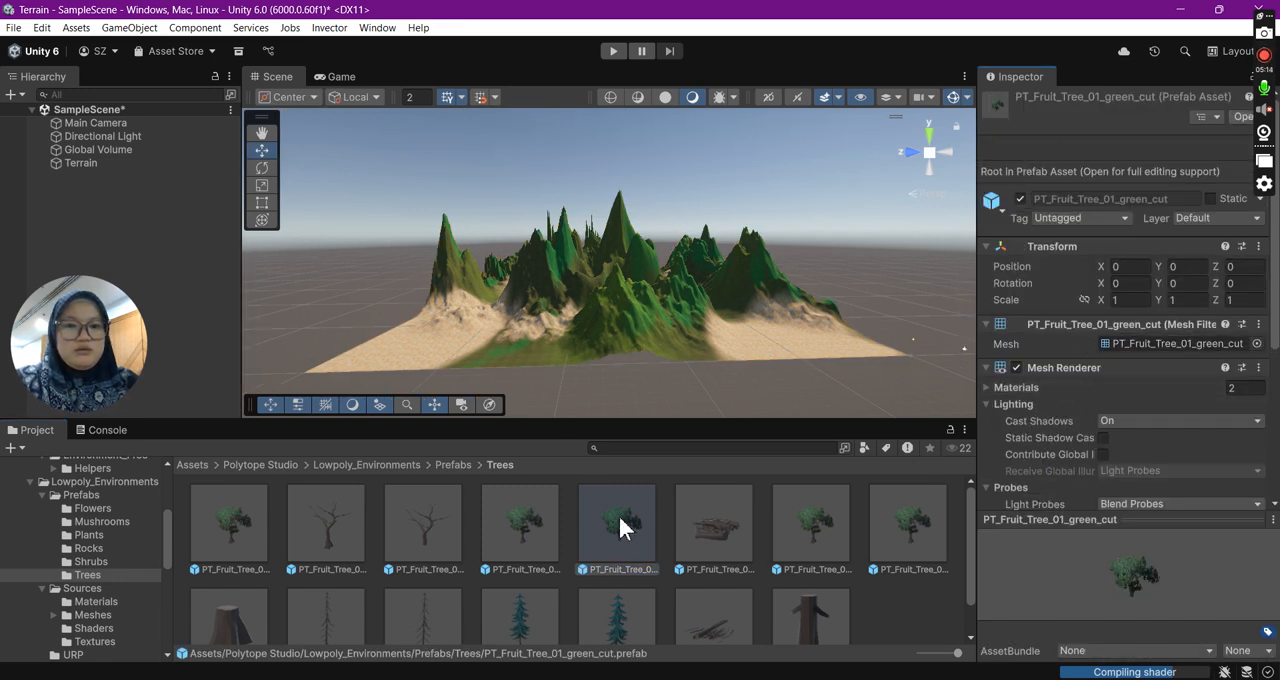
click(110, 163)
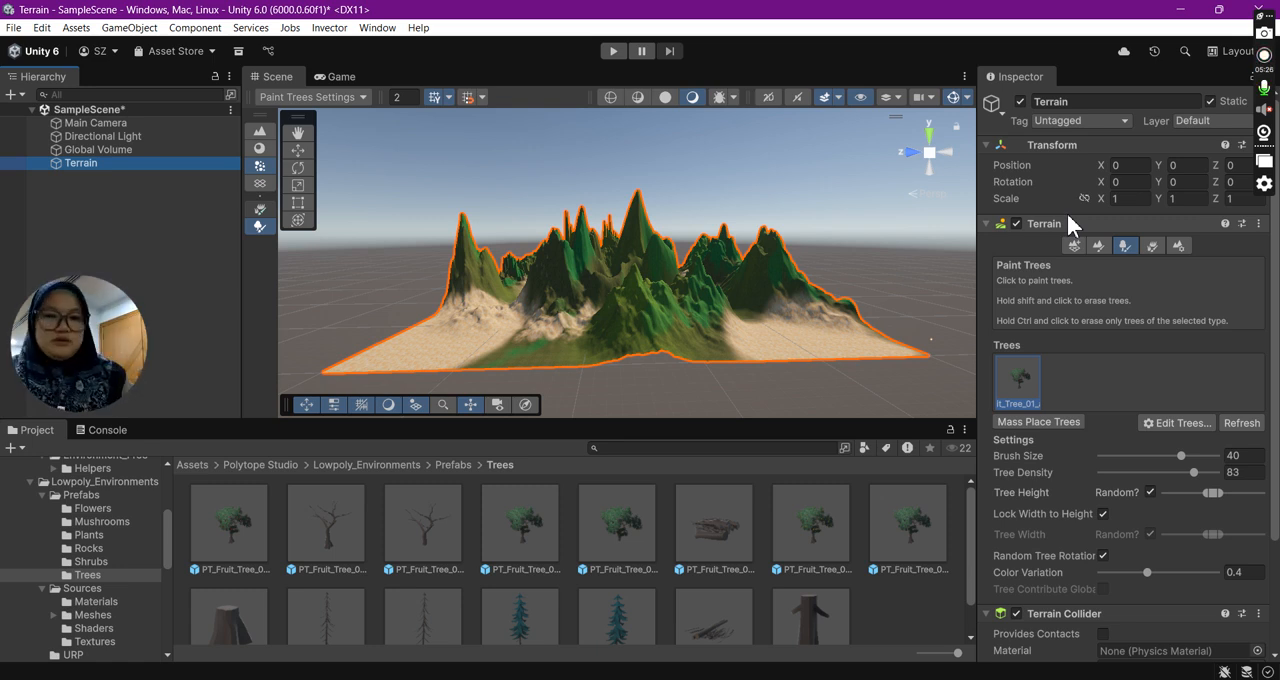
click(1180, 425)
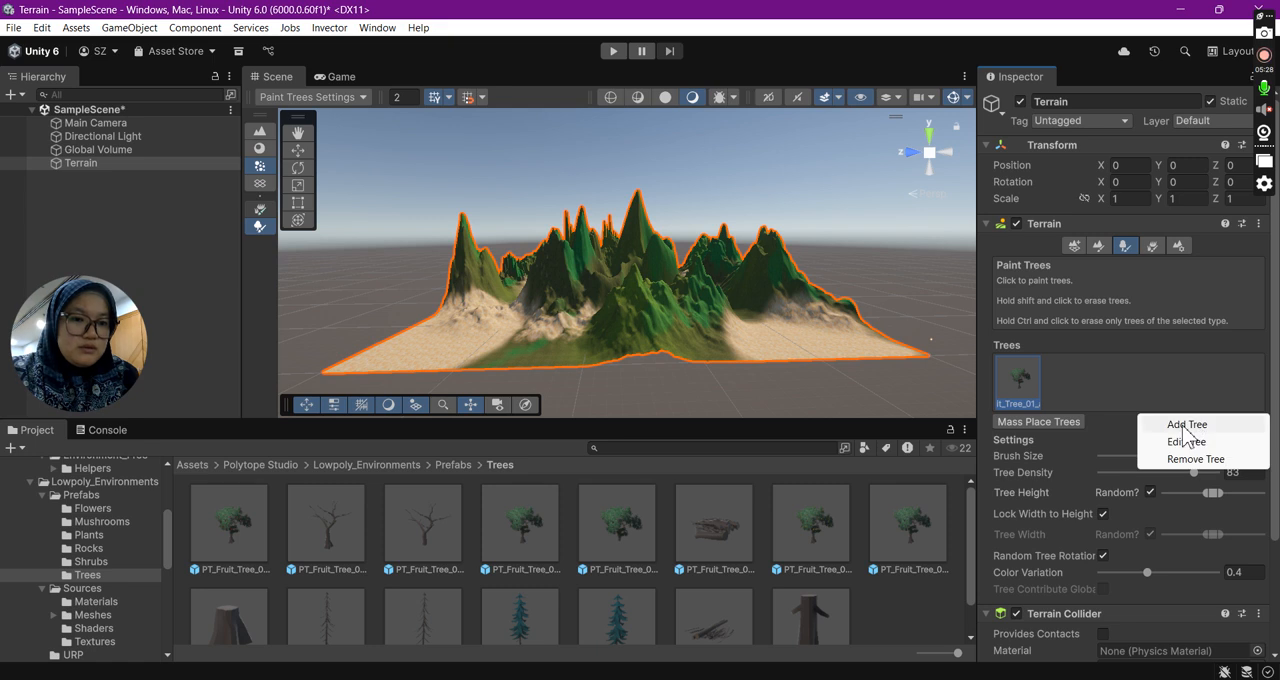
click(1186, 425)
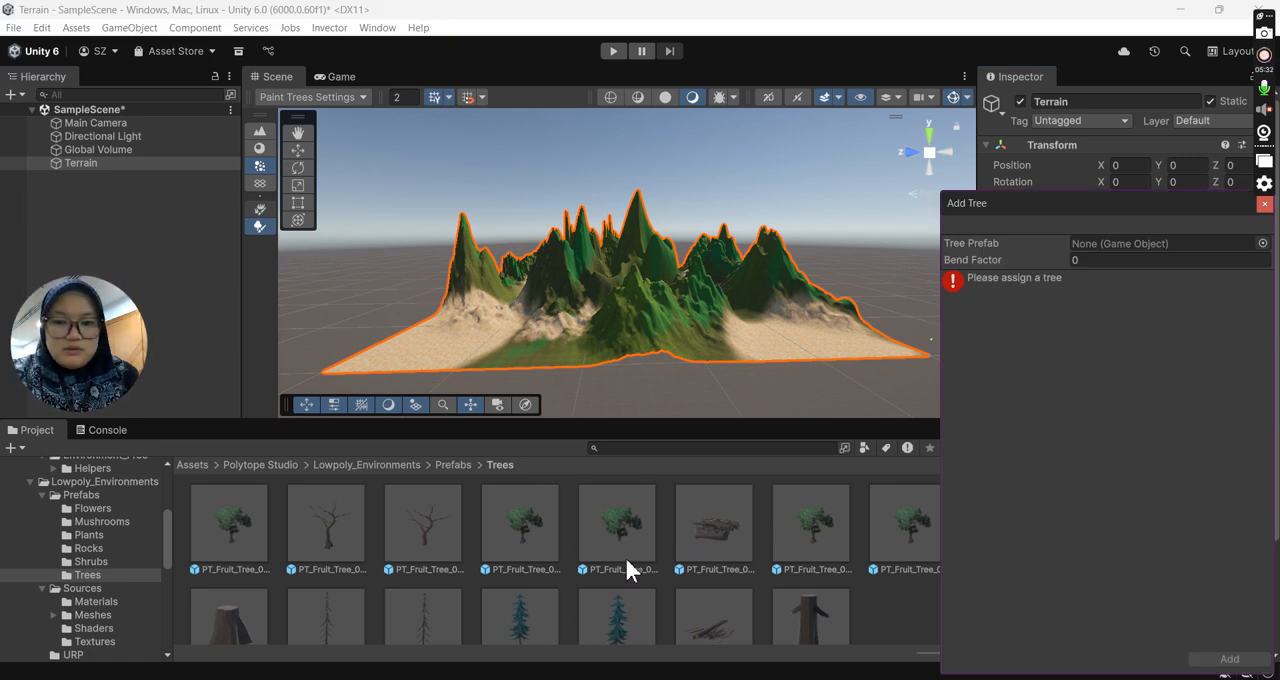
drag(809, 533, 1160, 243)
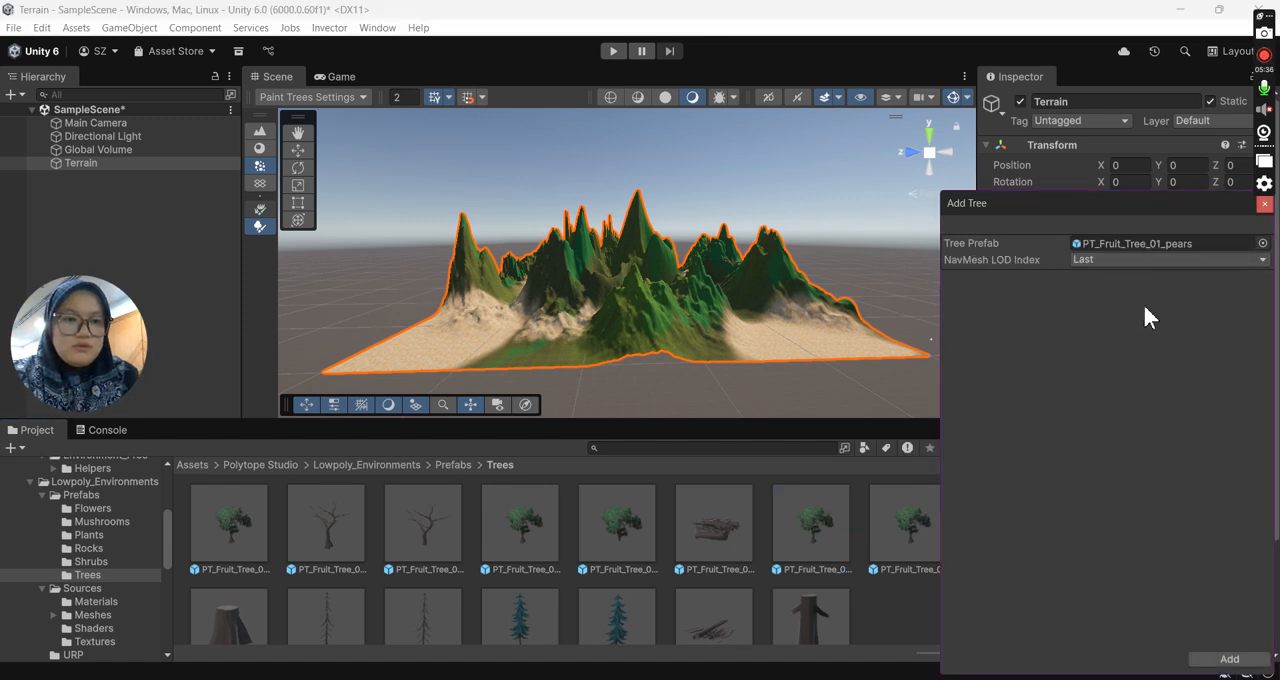
click(1229, 659)
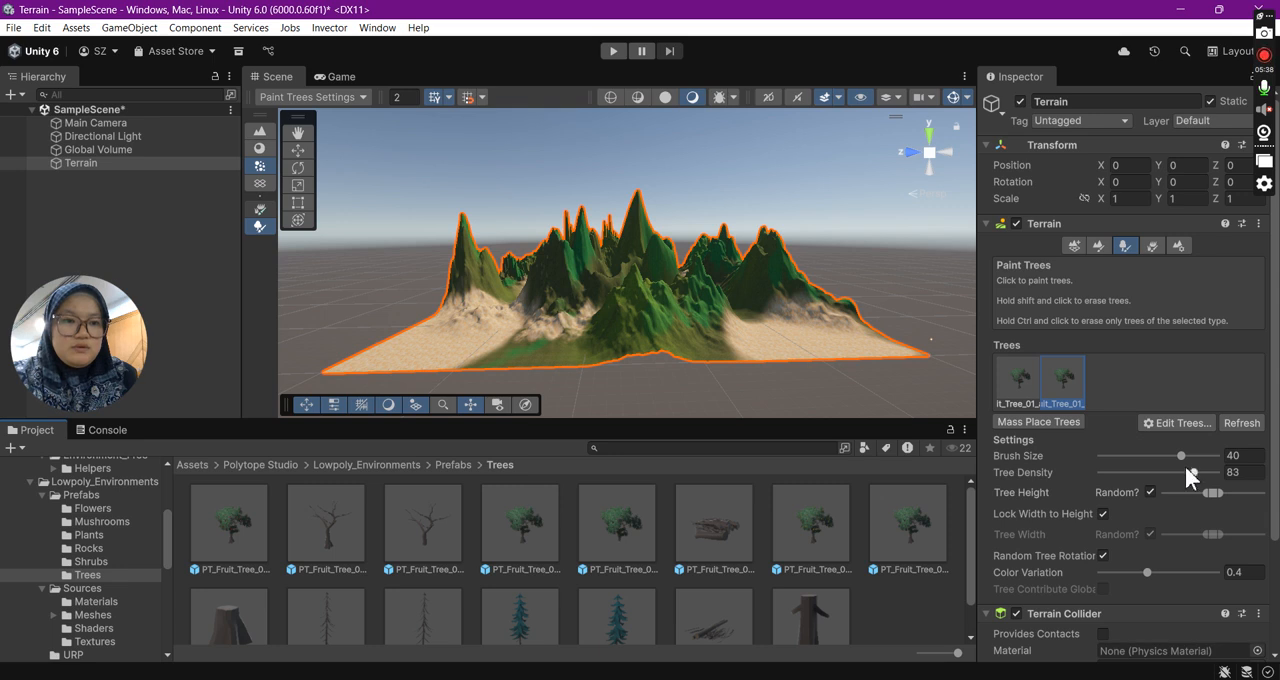
- Add the PT_Pine_Tree_03_green_cut prefab to the terrain's list of paintable trees
click(1182, 423)
click(1186, 421)
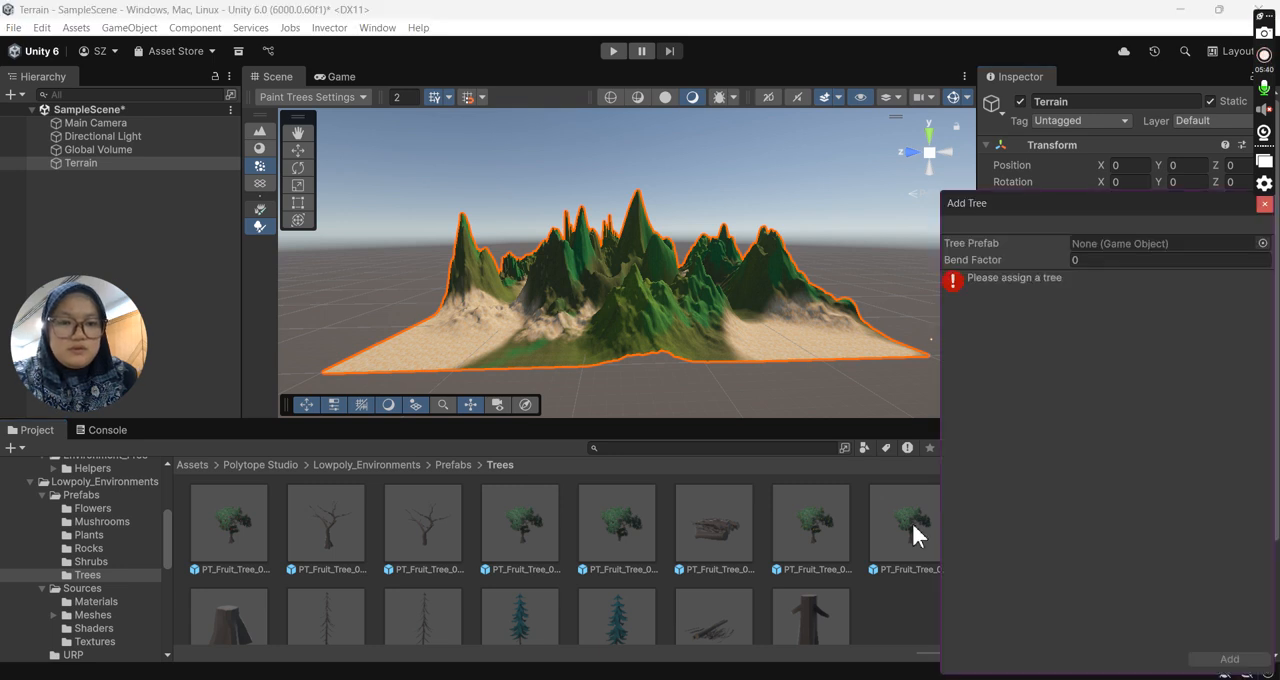
scroll(607, 588, down, 1)
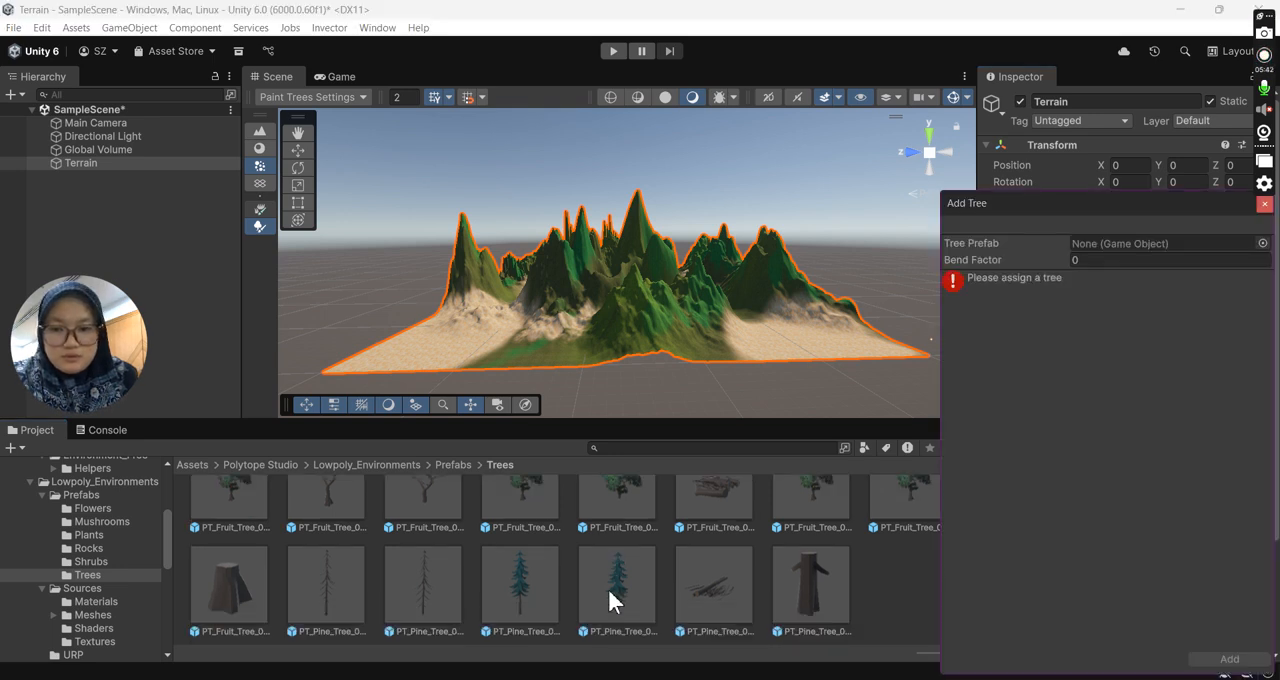
drag(607, 588, 1110, 244)
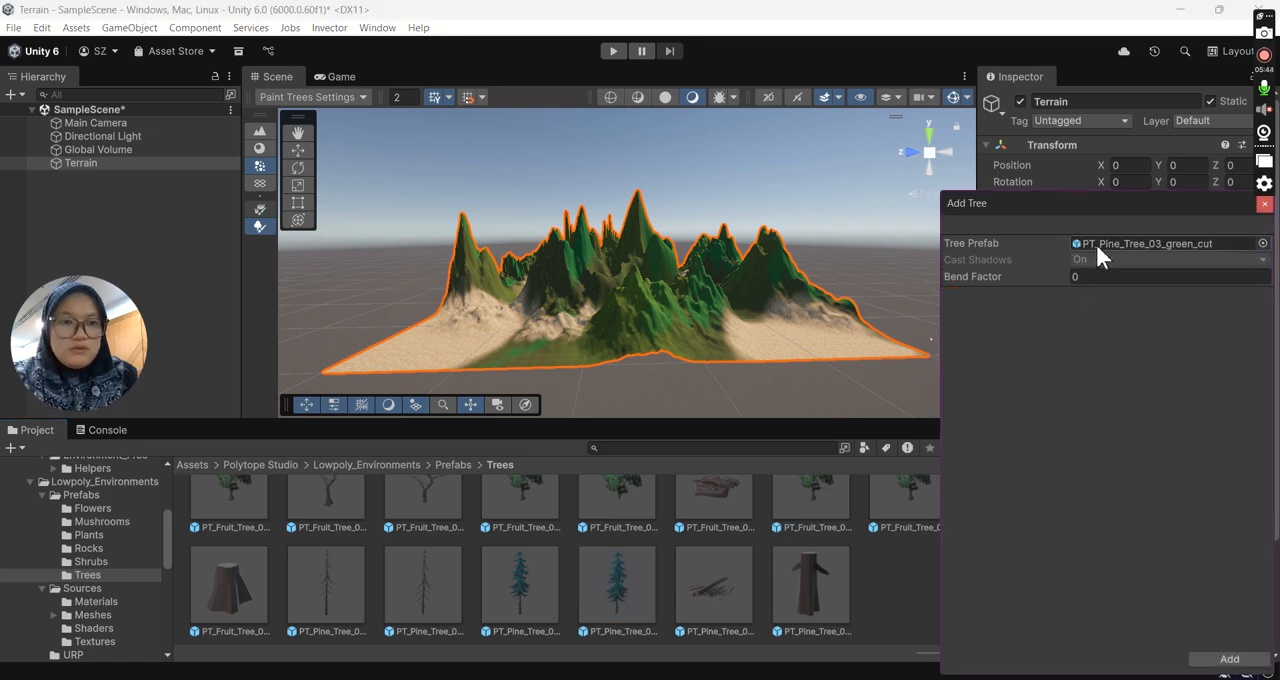
click(1229, 659)
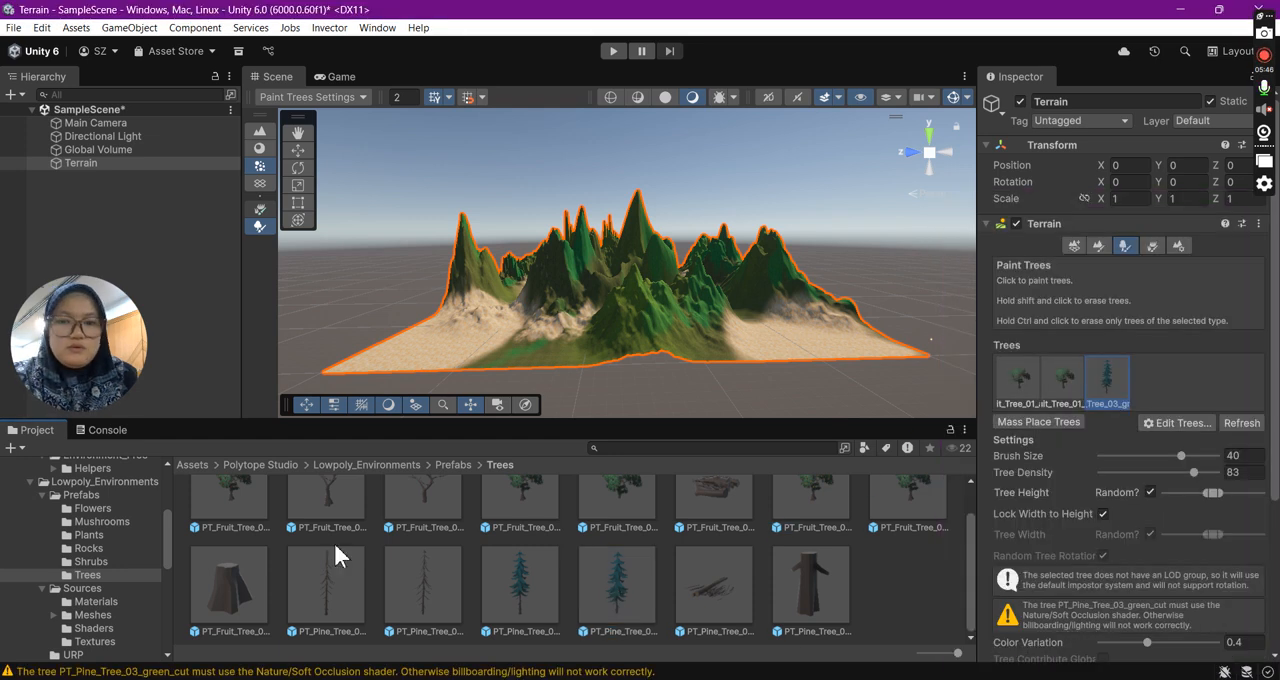
- Add the PT_Fruit_Tree_01_dead_cut prefab as a further tree type on the terrain
click(1179, 425)
click(1185, 425)
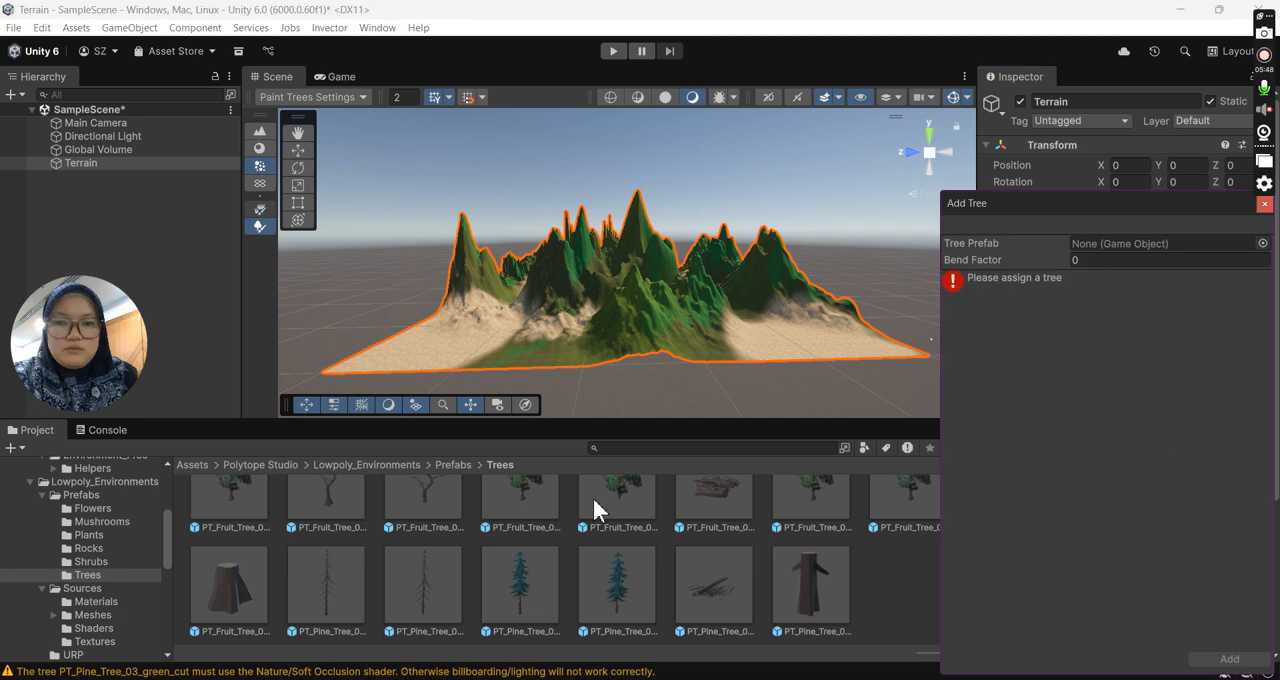
scroll(443, 508, up, 1)
drag(443, 508, 1110, 244)
click(1229, 660)
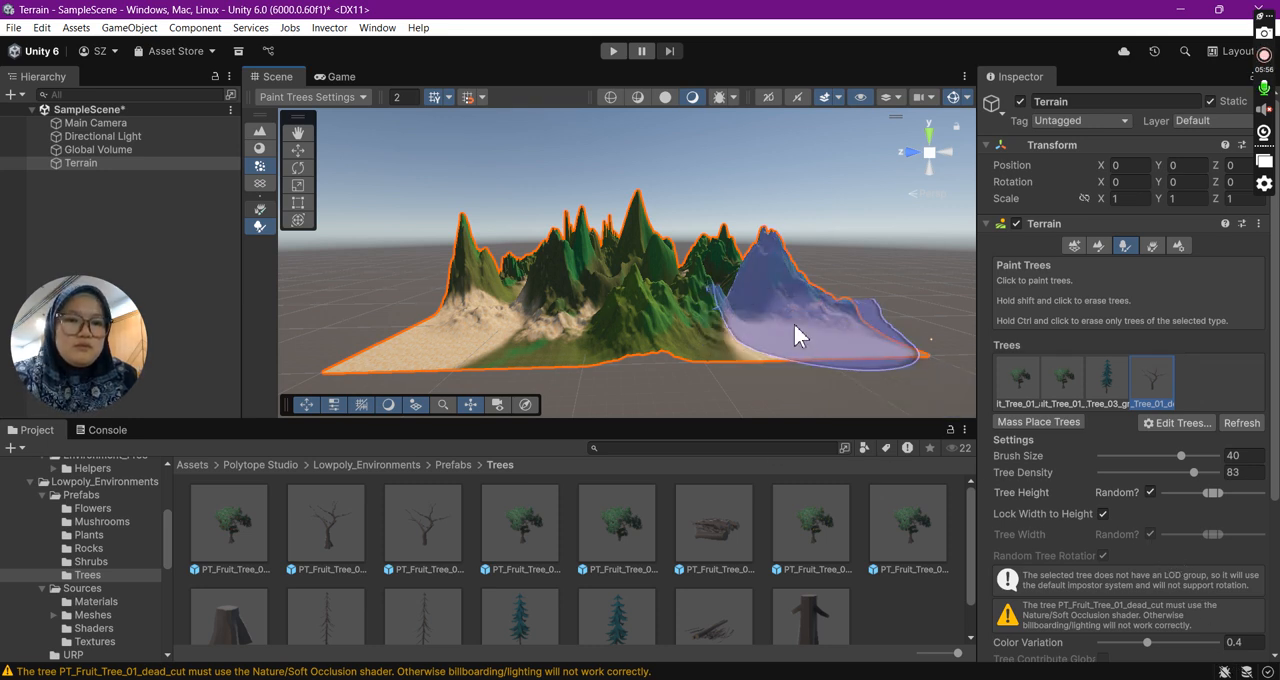
- Set the brush size to 6 and paint dead_cut trees surrounded by PT_Fruit_Tree_01_apples trees beside the front sandy area
drag(1175, 460, 1131, 457)
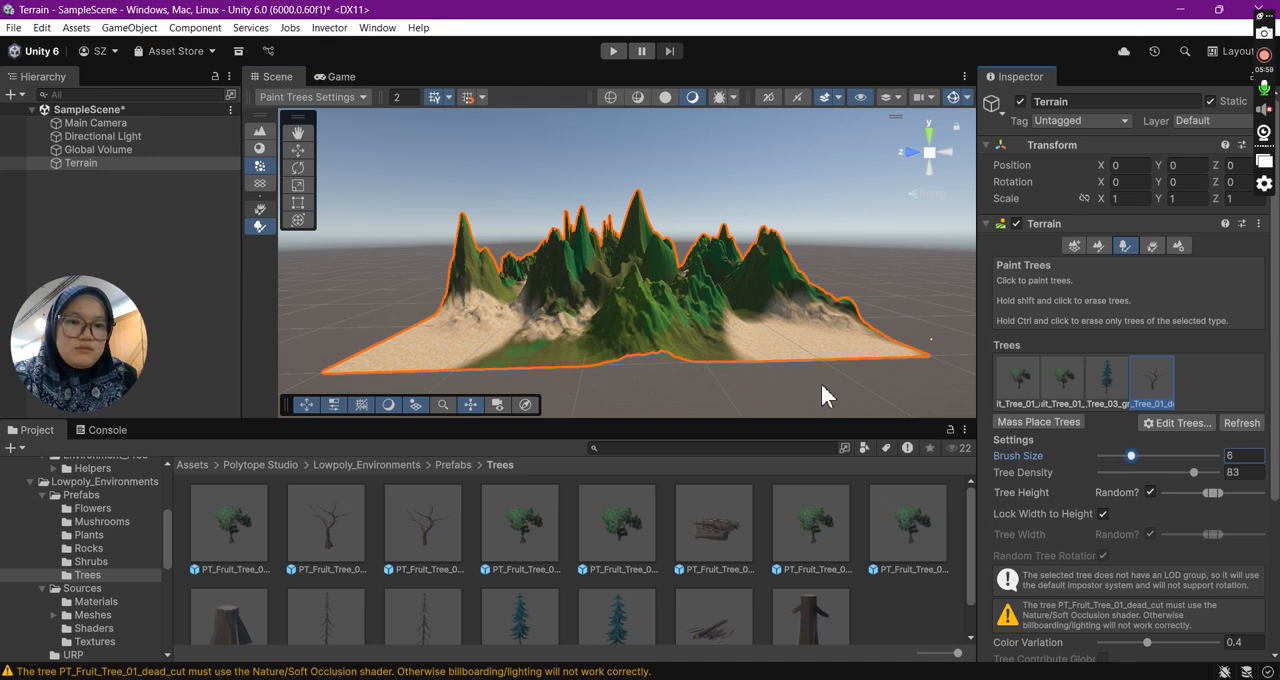
click(743, 337)
click(1017, 378)
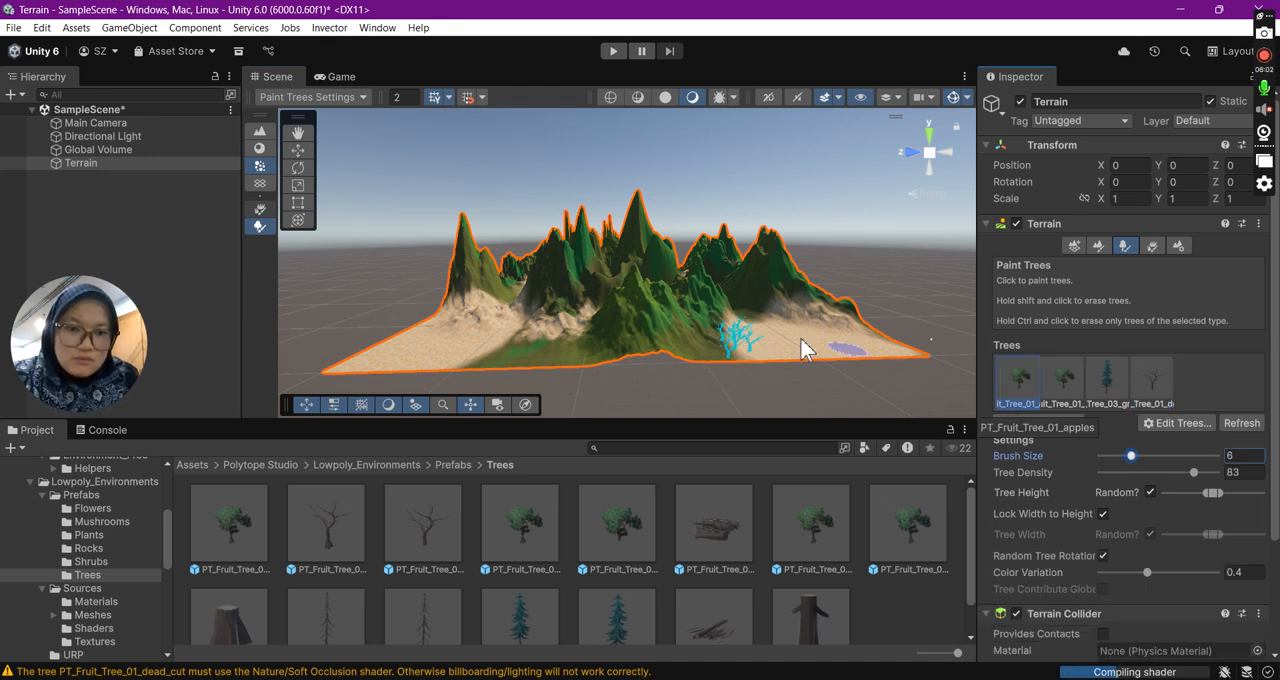
click(735, 345)
drag(727, 367, 757, 347)
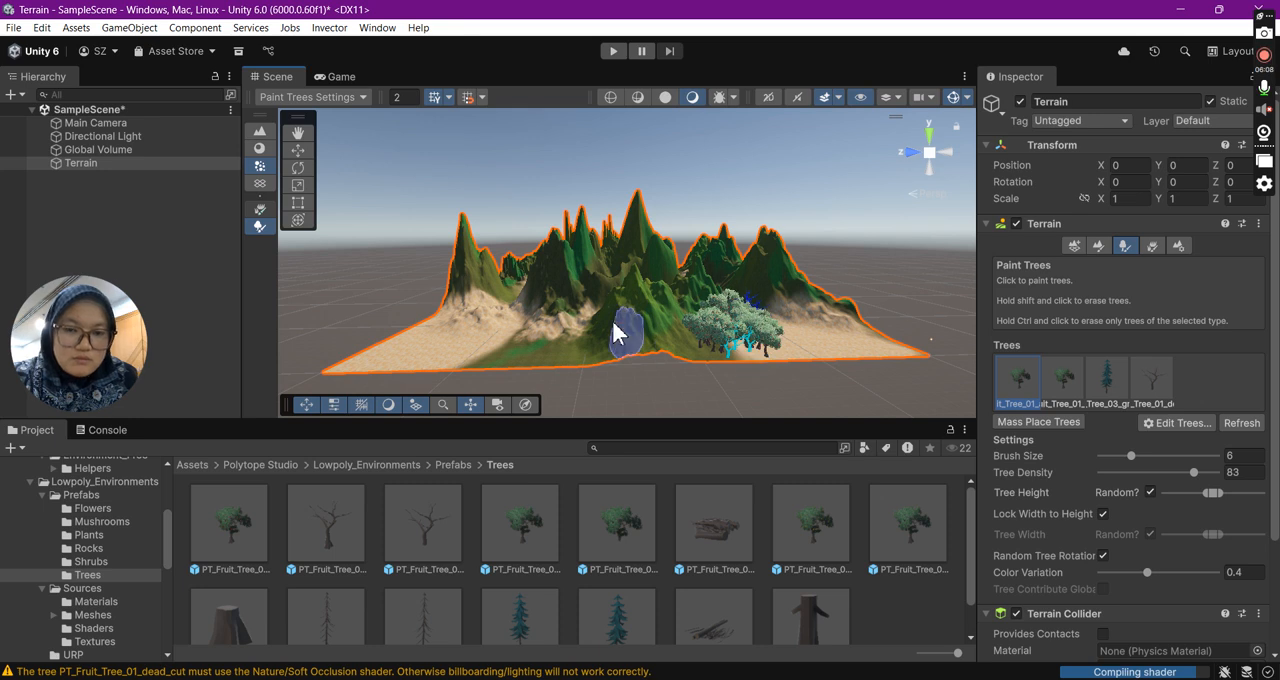
- Extend the grove across the sandy corner with more apple trees, and paint PT_Fruit_Tree_01_pears trees along its front edge
alt+drag(500, 330, 494, 289)
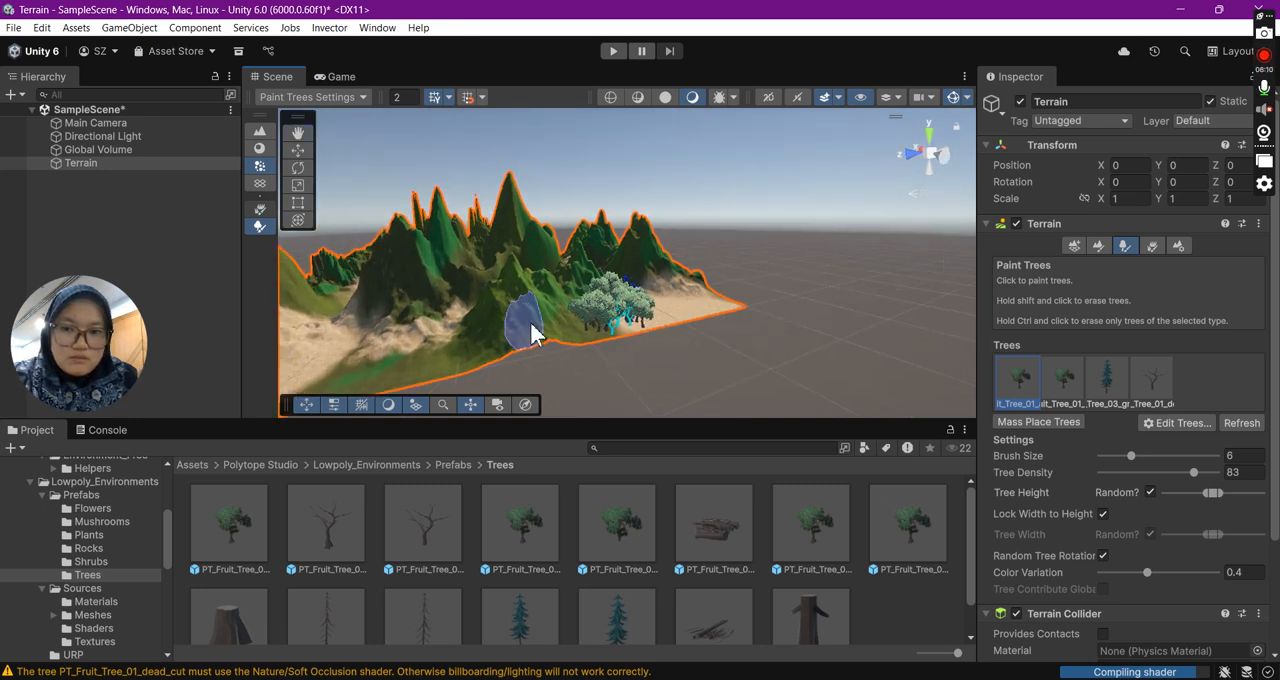
mouse_move(672, 292)
mouse_down()
mouse_move(651, 280)
mouse_move(706, 297)
mouse_up()
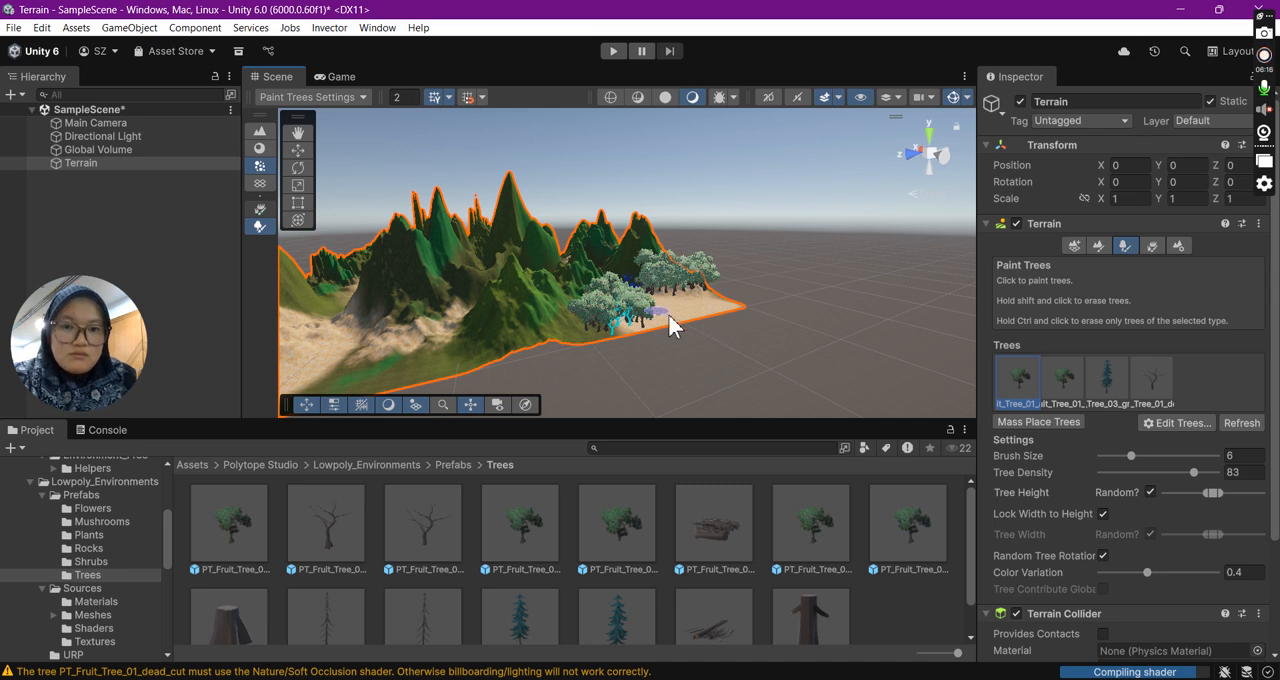
click(1063, 378)
mouse_move(671, 323)
mouse_down()
mouse_move(660, 334)
mouse_move(717, 312)
mouse_move(617, 334)
mouse_move(710, 325)
mouse_up()
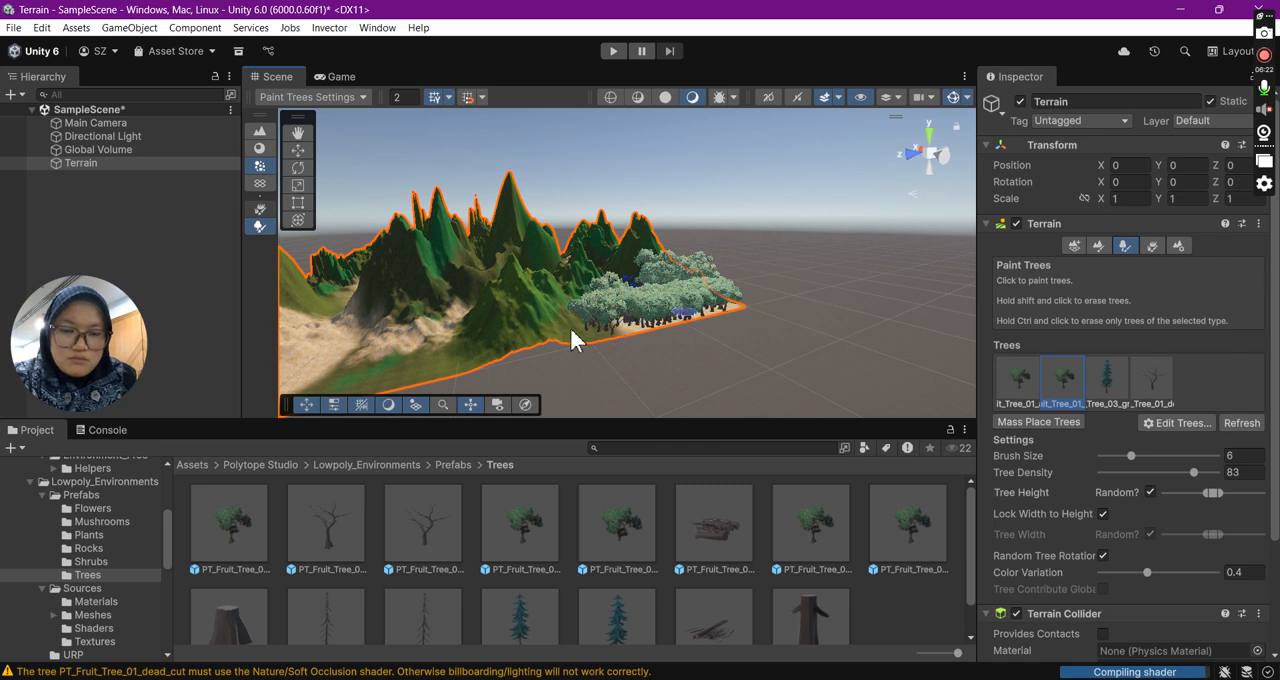
- Paint a cluster of PT_Pine_Tree_03_green_cut trees at the mountain foot beside the enclosed sandy basin
click(394, 149)
click(260, 132)
drag(296, 287, 637, 270)
right_drag(582, 274, 777, 294)
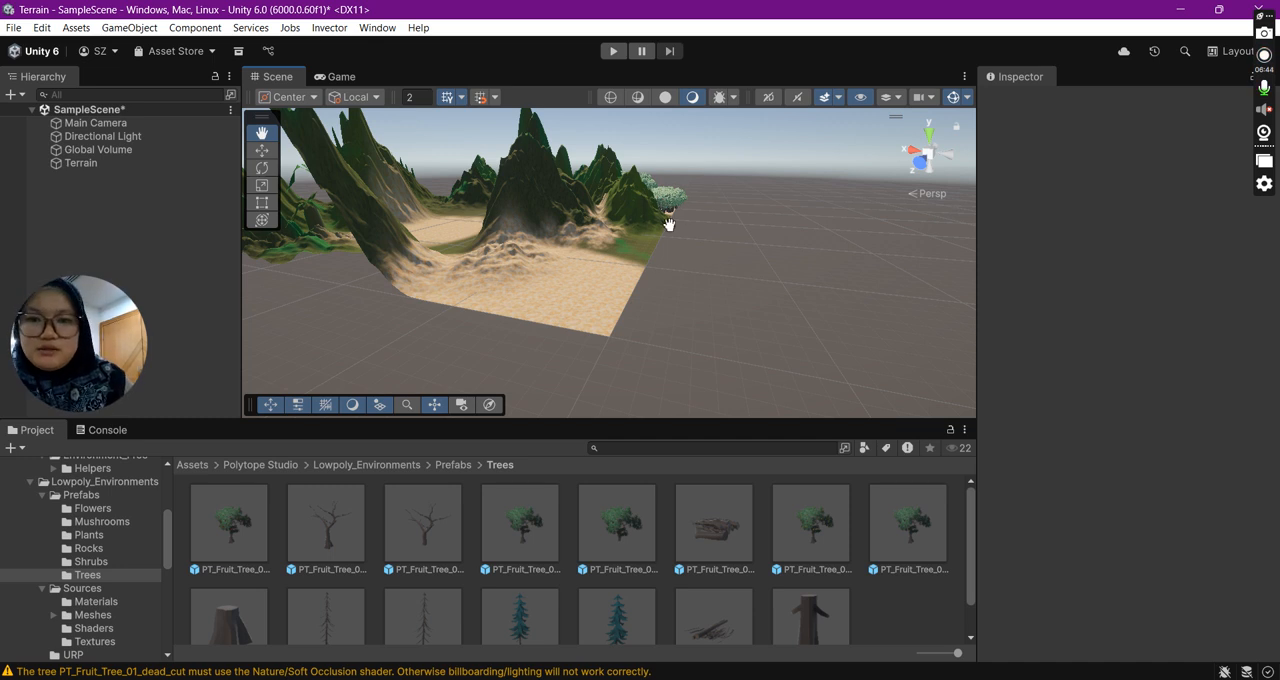
drag(469, 208, 788, 334)
right_drag(569, 289, 491, 320)
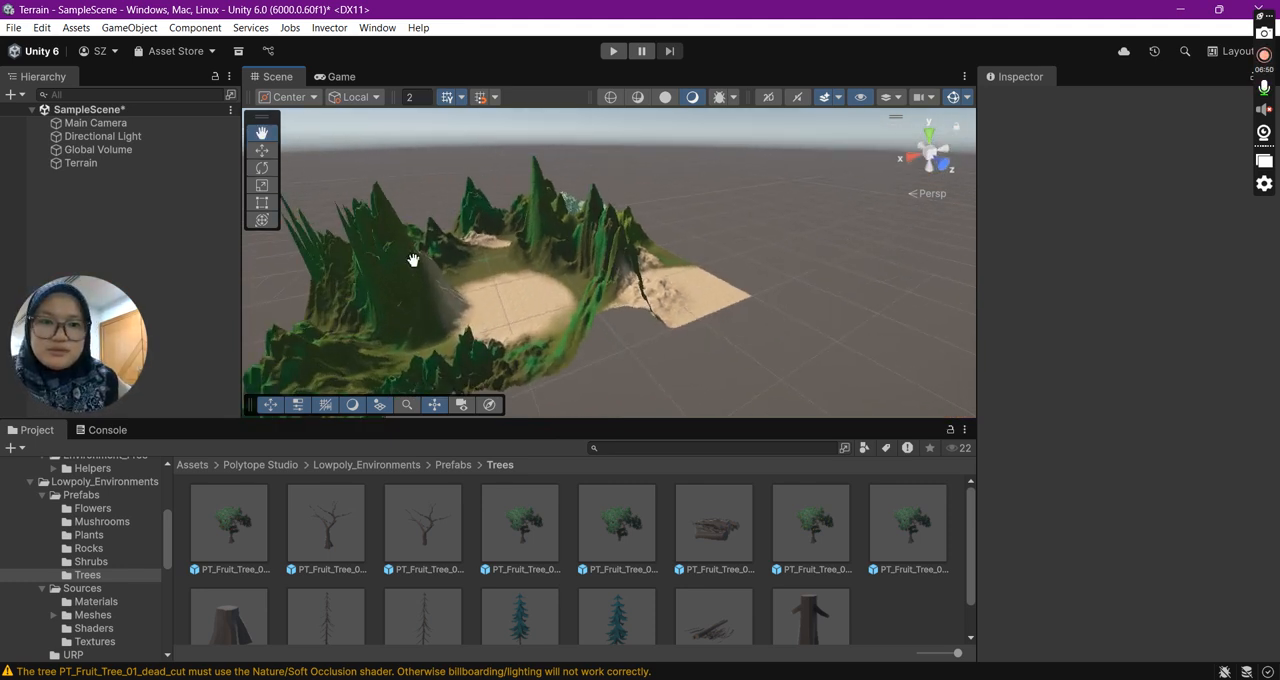
click(121, 163)
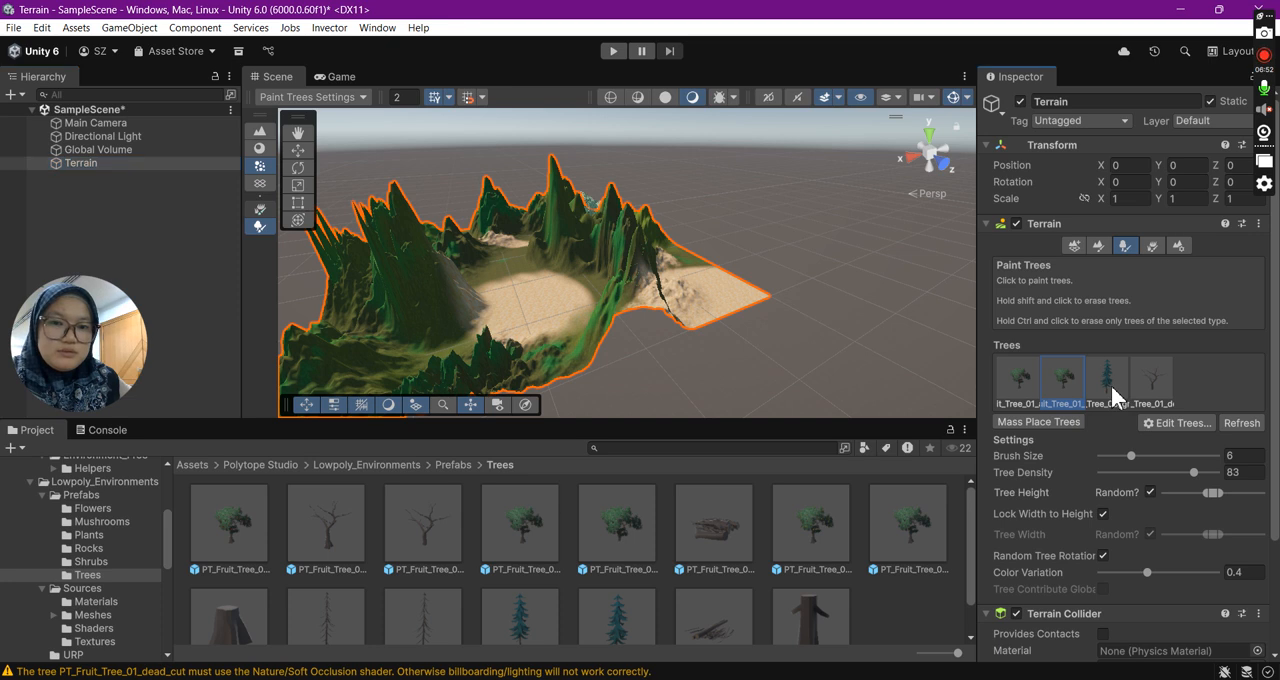
click(1108, 380)
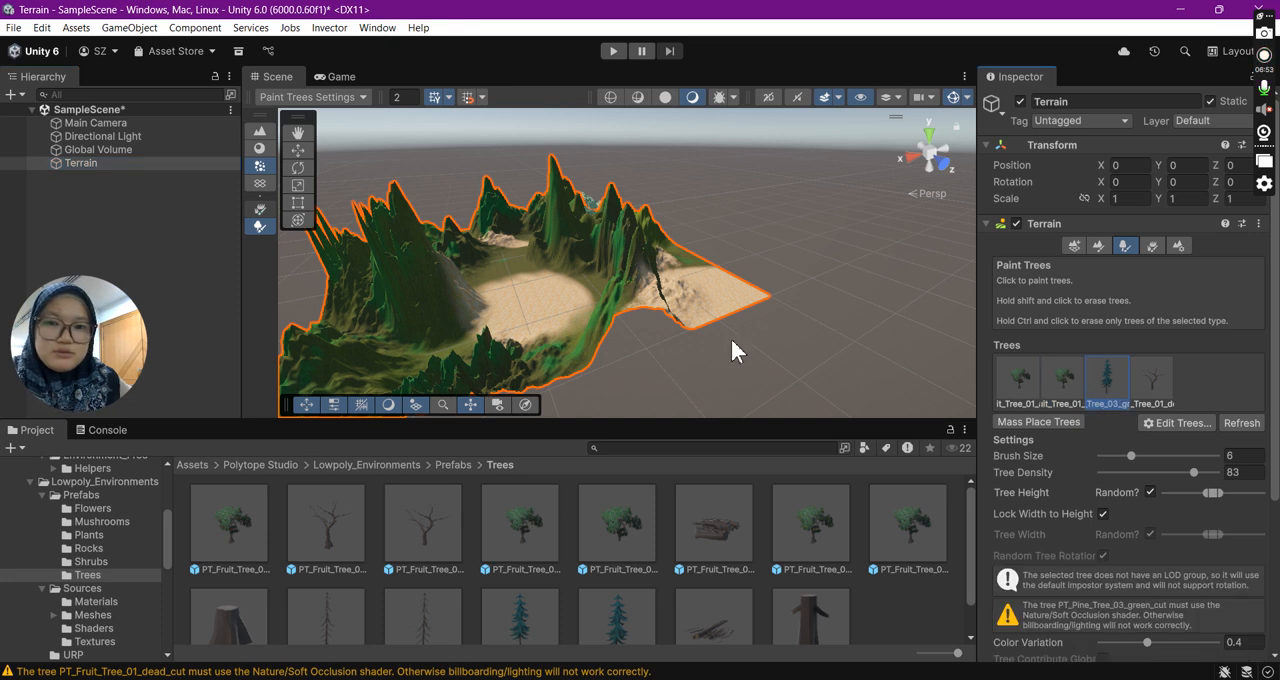
click(456, 346)
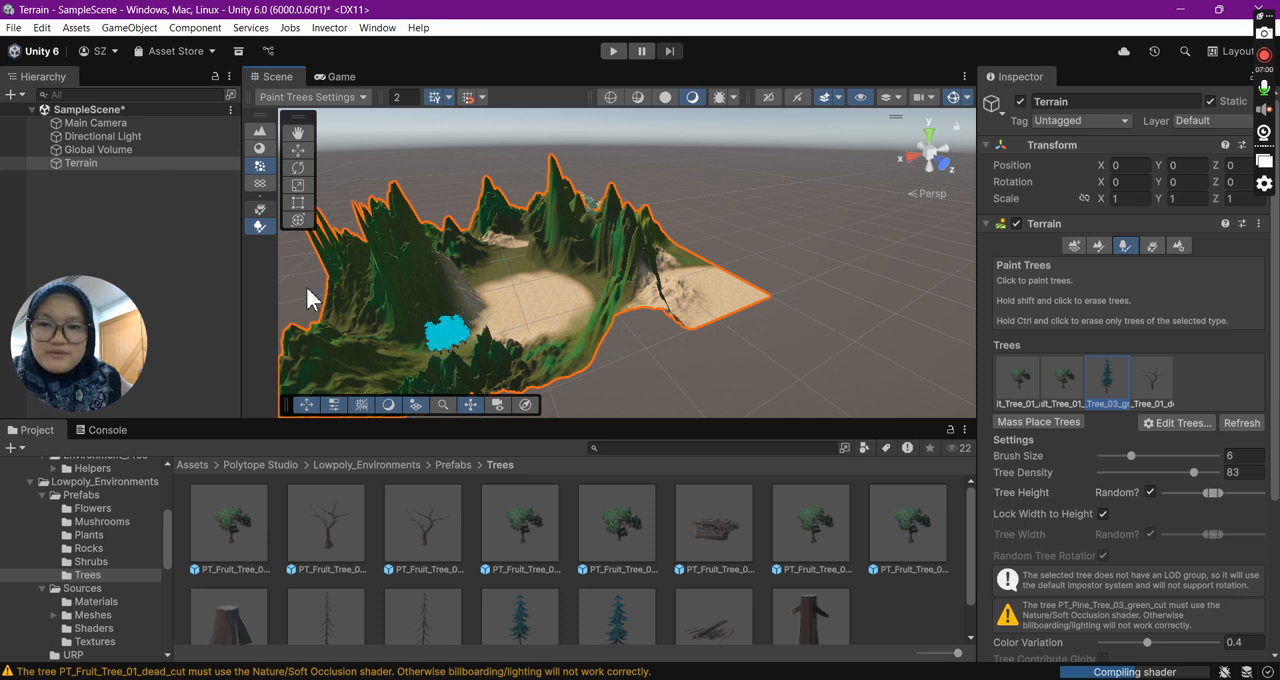
- Paint PT_Fruit_Tree_01_pears trees beside the sandy path at the terrain's far side and on the green slope below the tall peaks
click(299, 132)
drag(348, 319, 607, 292)
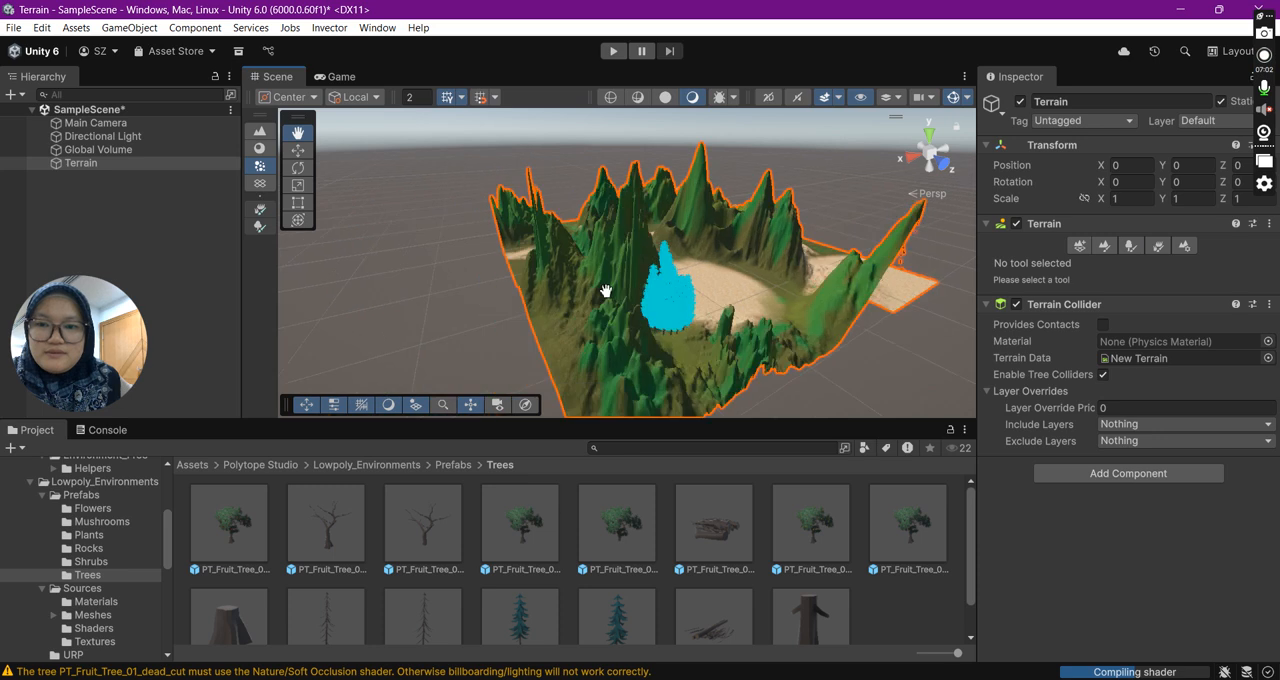
drag(532, 307, 669, 350)
drag(635, 186, 589, 250)
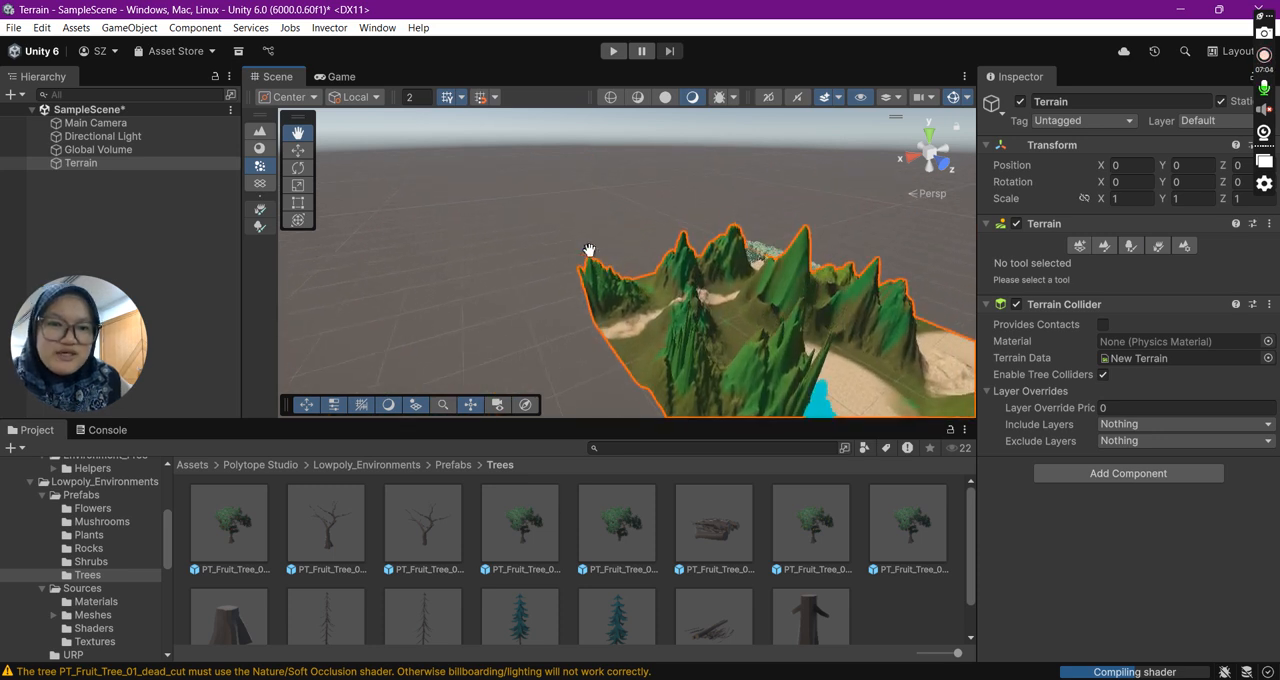
right_drag(751, 244, 911, 198)
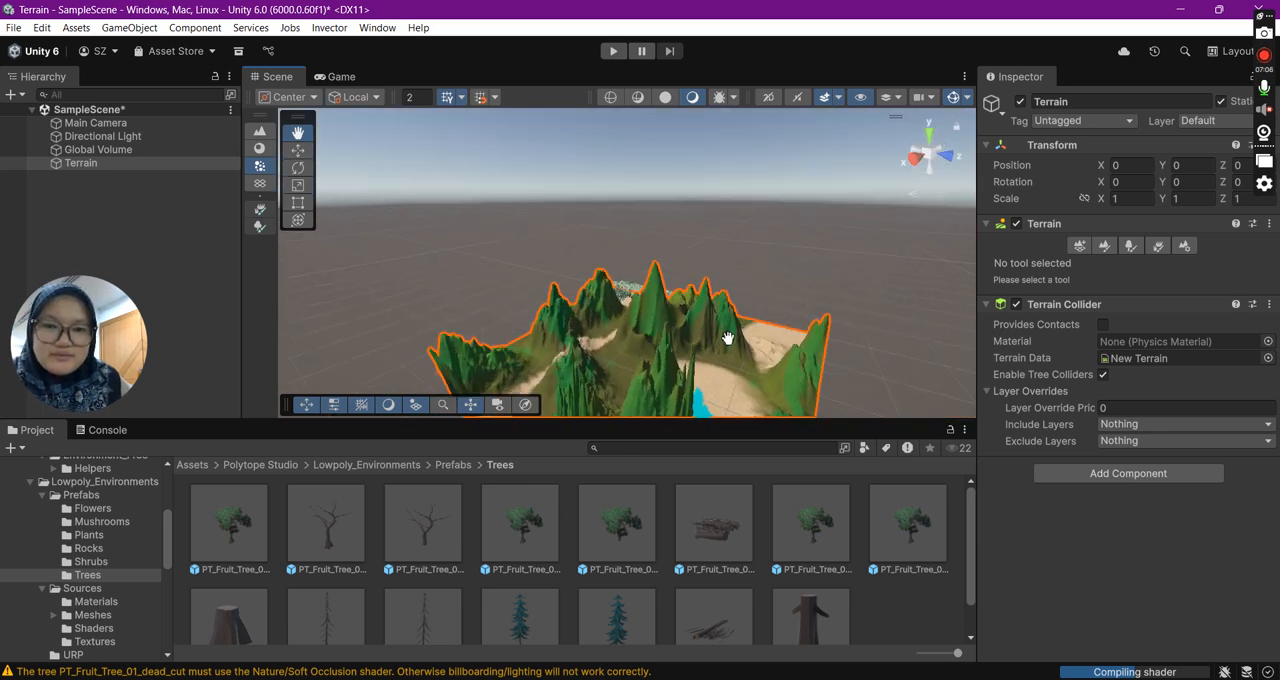
right_drag(727, 336, 755, 278)
drag(745, 364, 757, 206)
drag(525, 337, 677, 330)
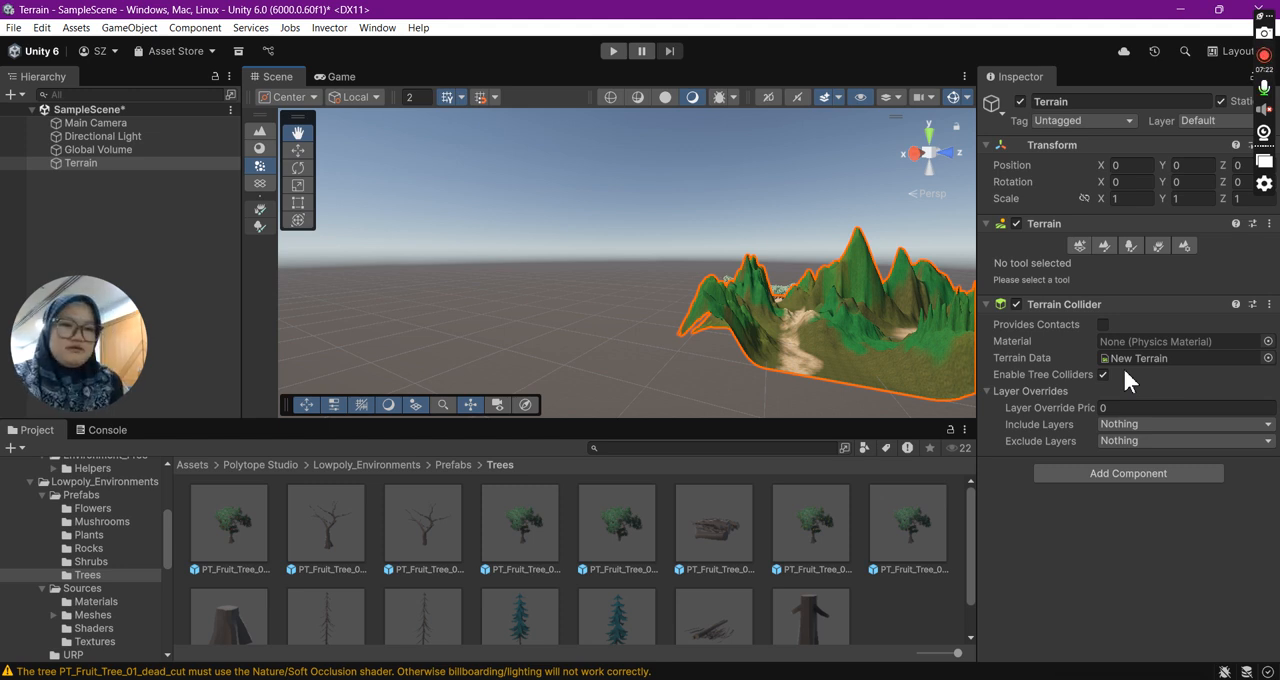
drag(648, 329, 434, 316)
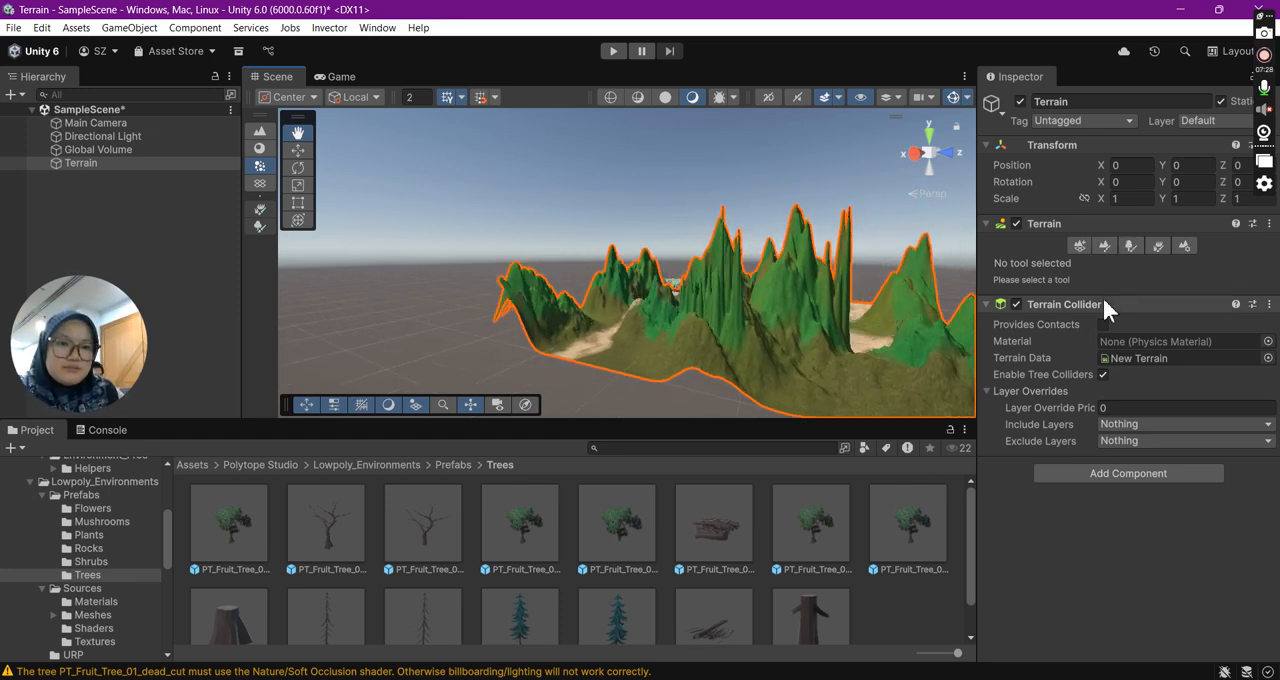
click(1133, 246)
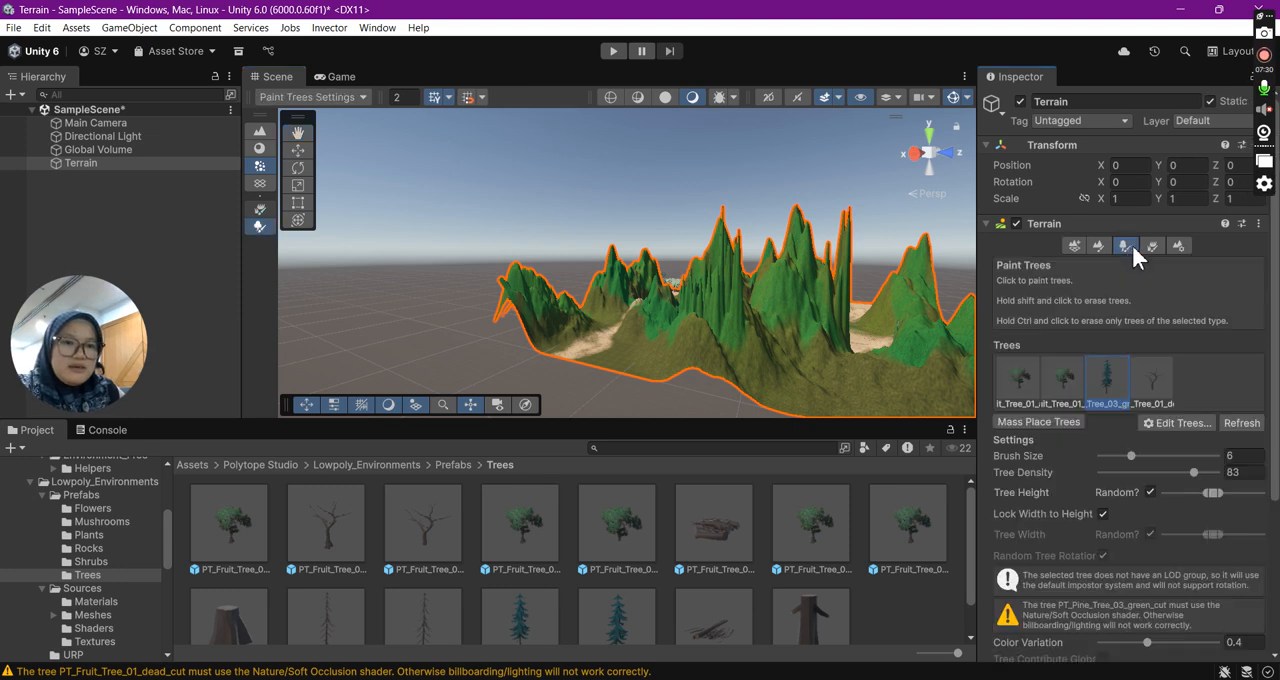
click(1062, 385)
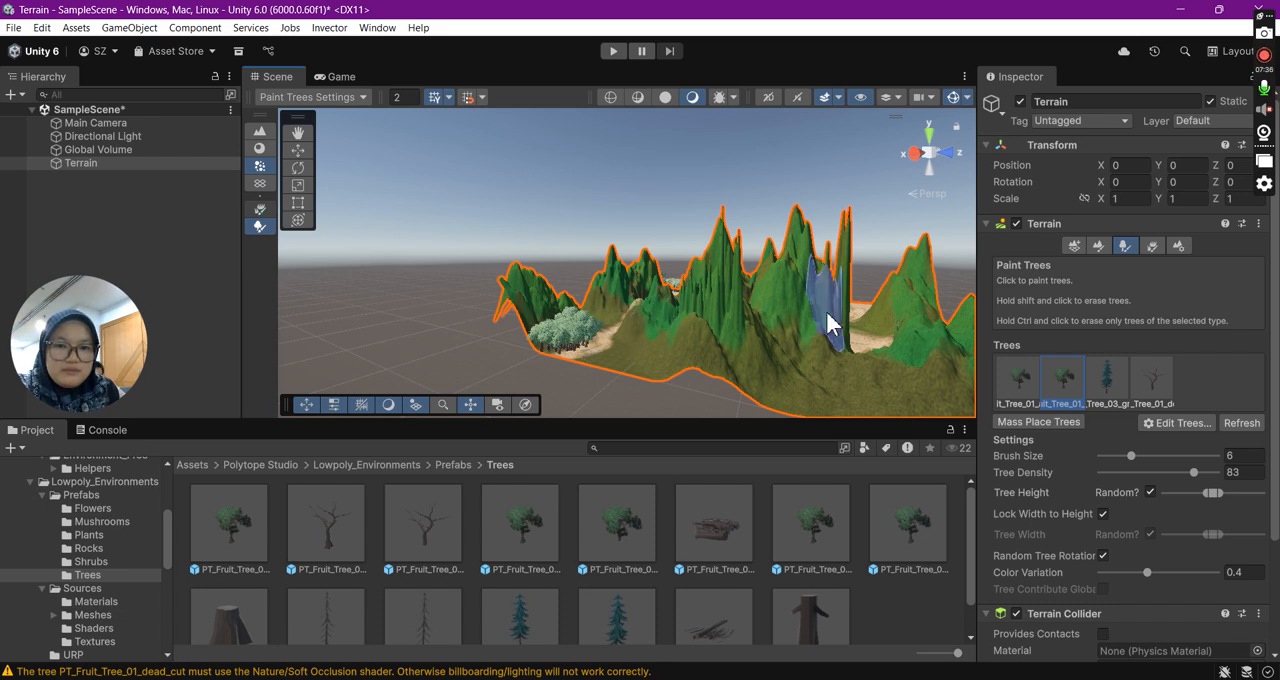
click(830, 376)
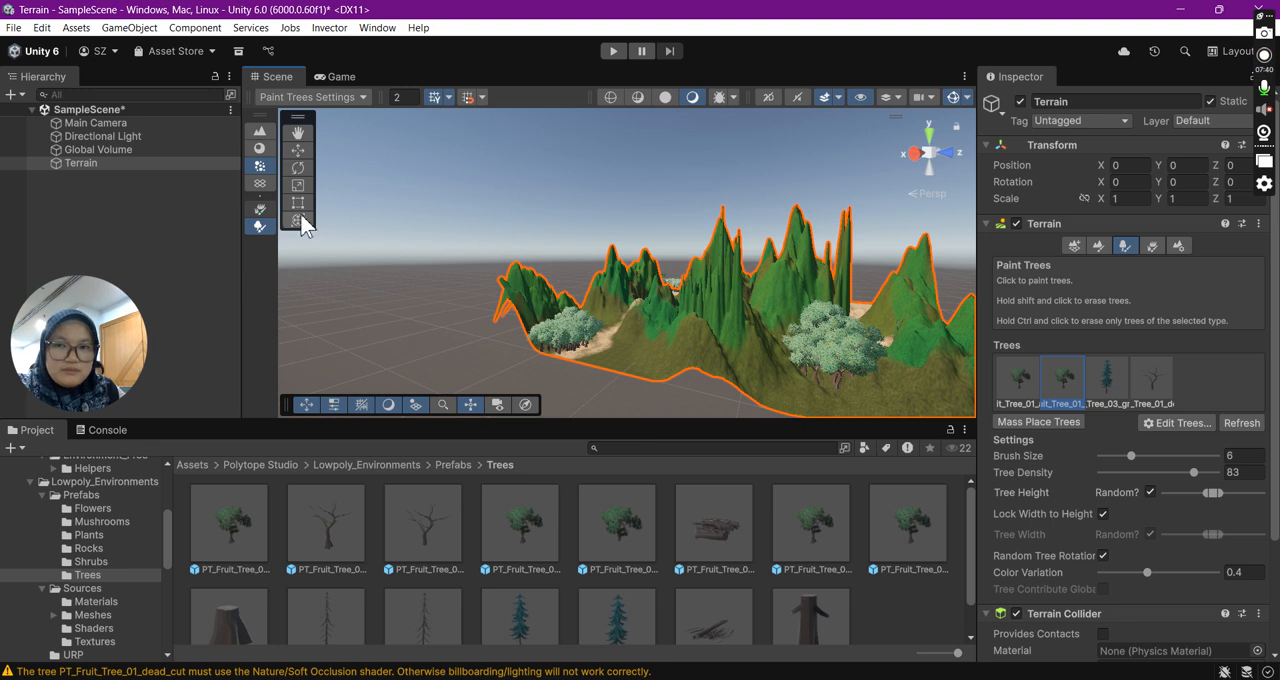
- Paint PT_Fruit_Tree_01_pears trees on the outer terrain edge beside the enclosed sandy basin and the blue pine cluster
click(296, 135)
drag(494, 208, 354, 229)
drag(666, 272, 616, 222)
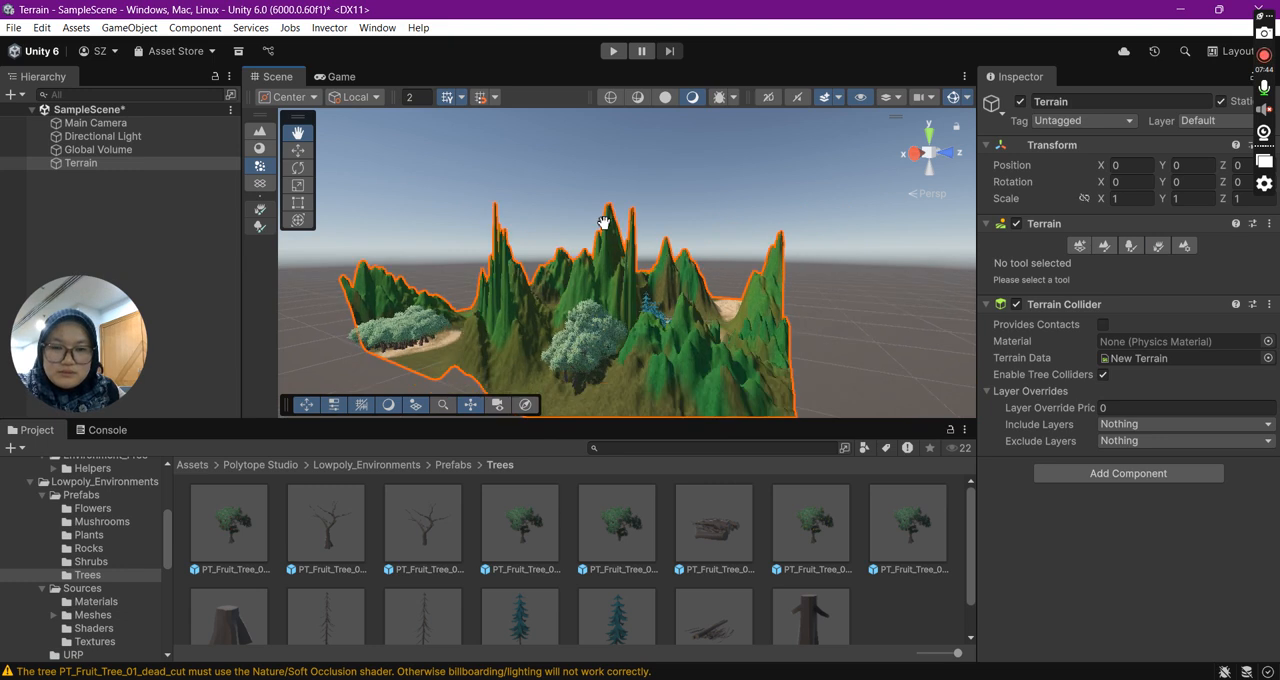
right_drag(761, 276, 579, 375)
drag(888, 225, 699, 242)
right_drag(699, 242, 662, 277)
drag(690, 337, 599, 308)
drag(687, 238, 674, 299)
right_drag(675, 259, 647, 367)
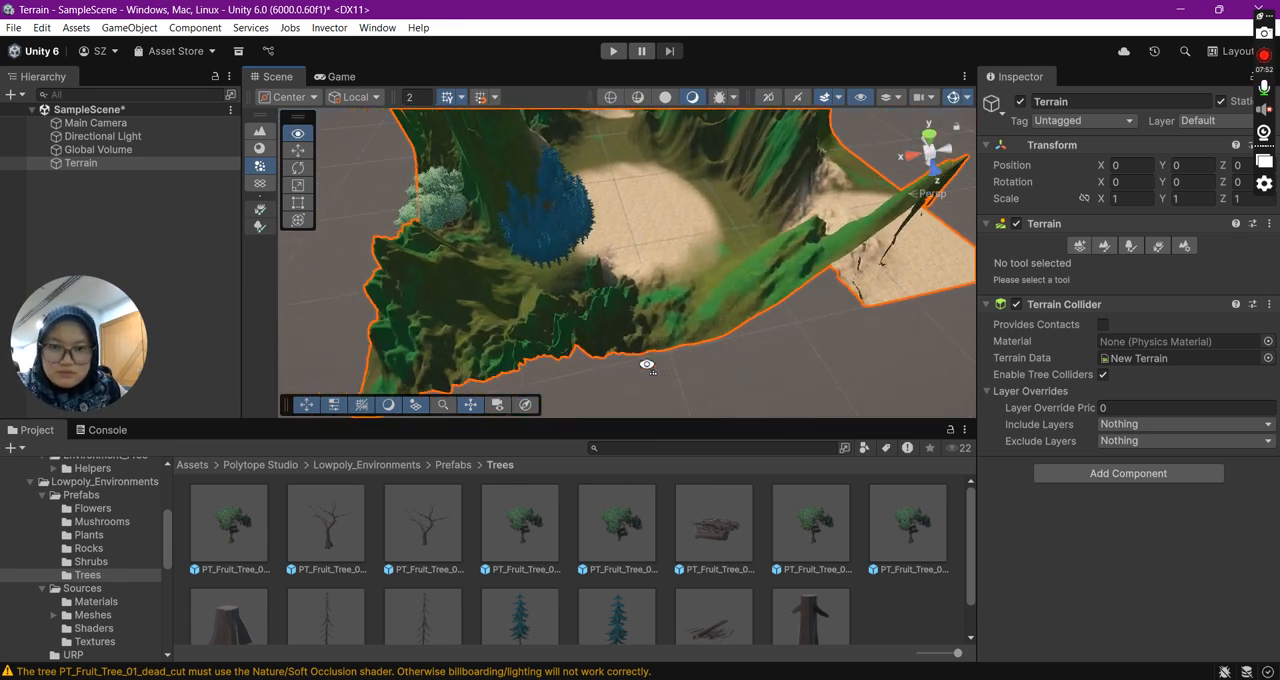
click(1128, 246)
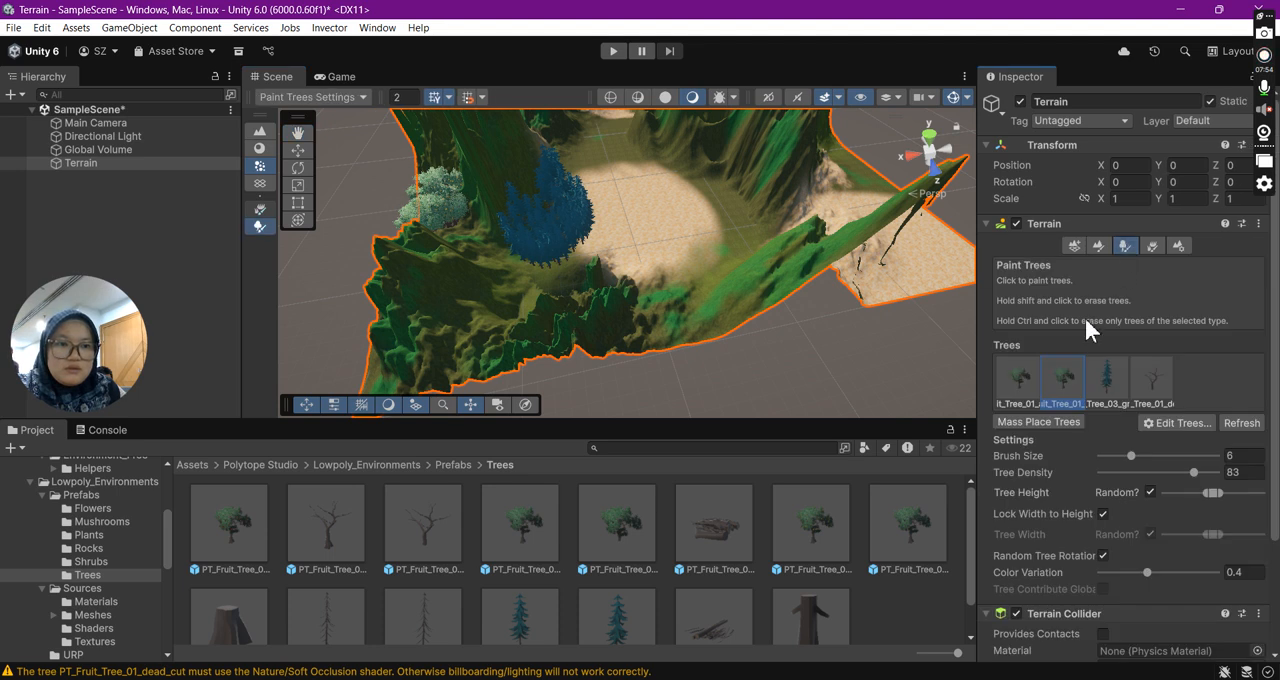
mouse_move(657, 280)
mouse_down()
mouse_move(680, 294)
mouse_move(645, 344)
mouse_move(773, 321)
mouse_up()
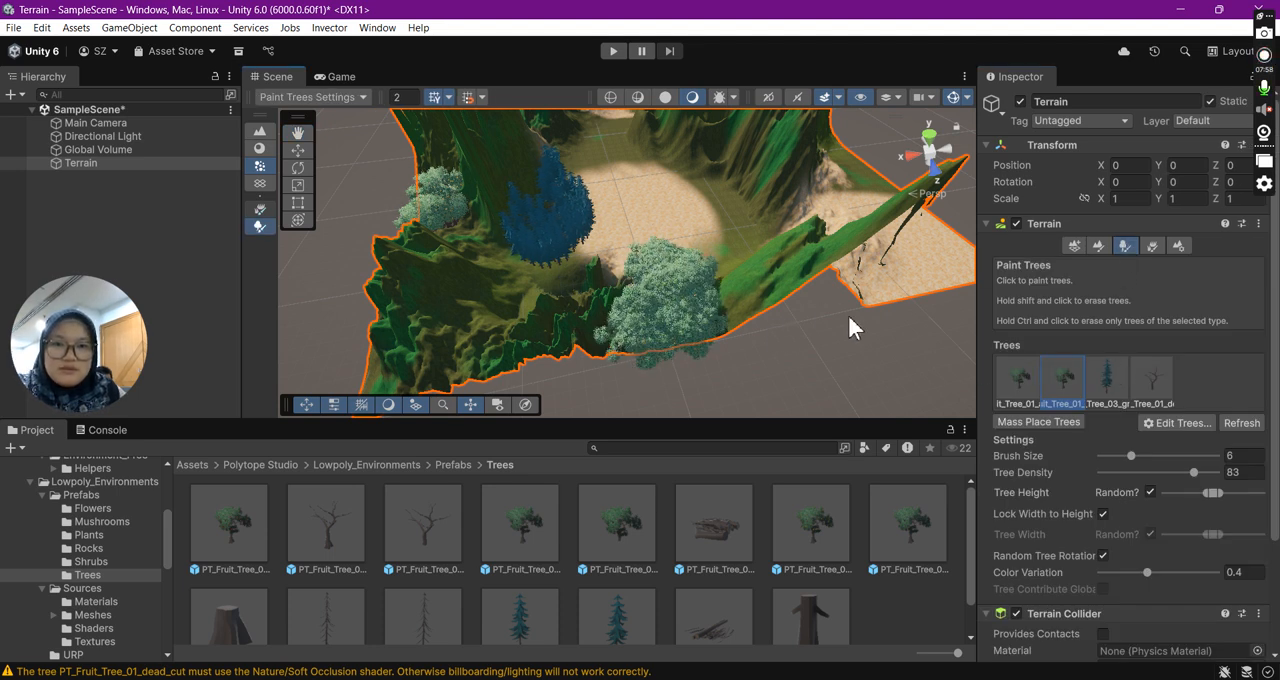
- Paint PT_Fruit_Tree_01_apples trees at the mountain foot by the front sandy corner, along the adjoining long edge and on the slope behind the pines
right_drag(849, 317, 663, 306)
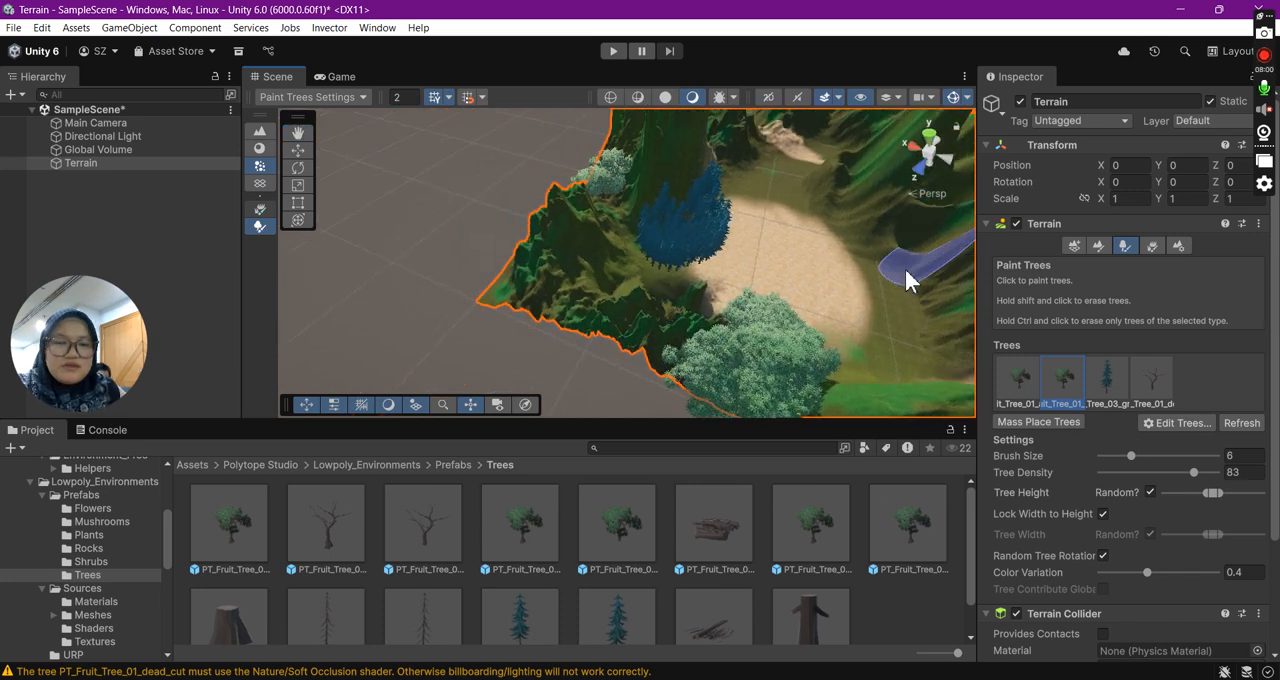
click(440, 200)
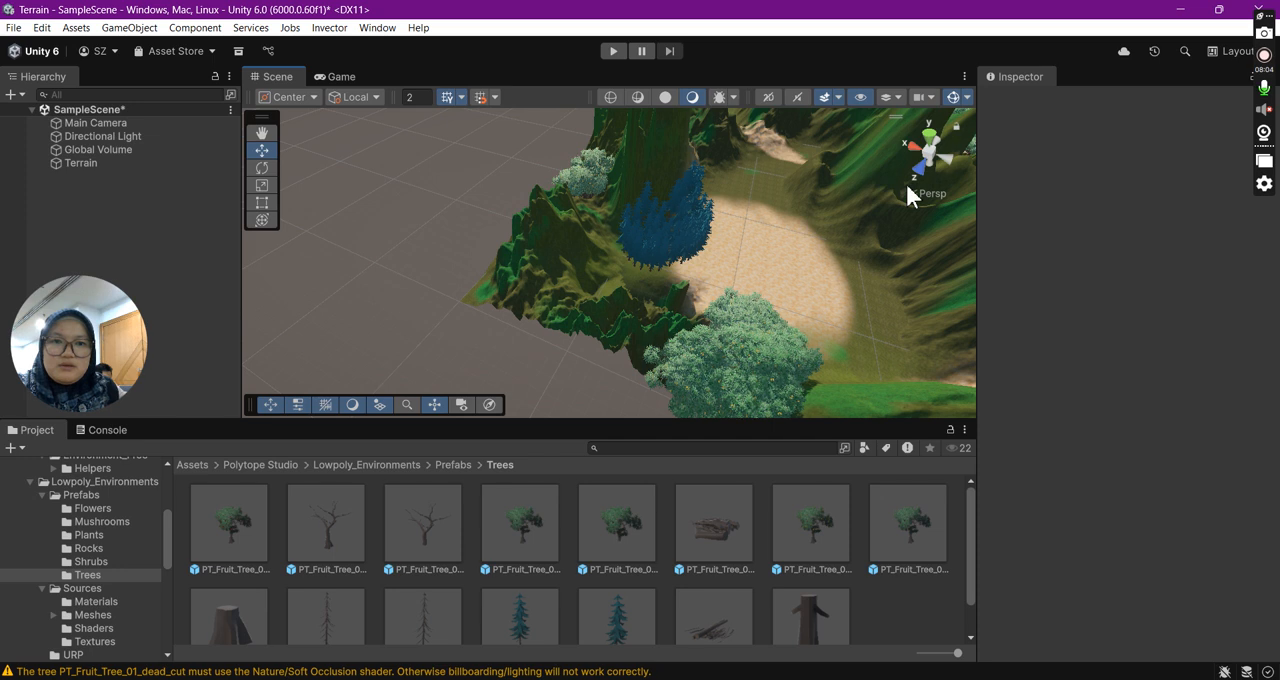
click(934, 154)
click(934, 154)
click(934, 154)
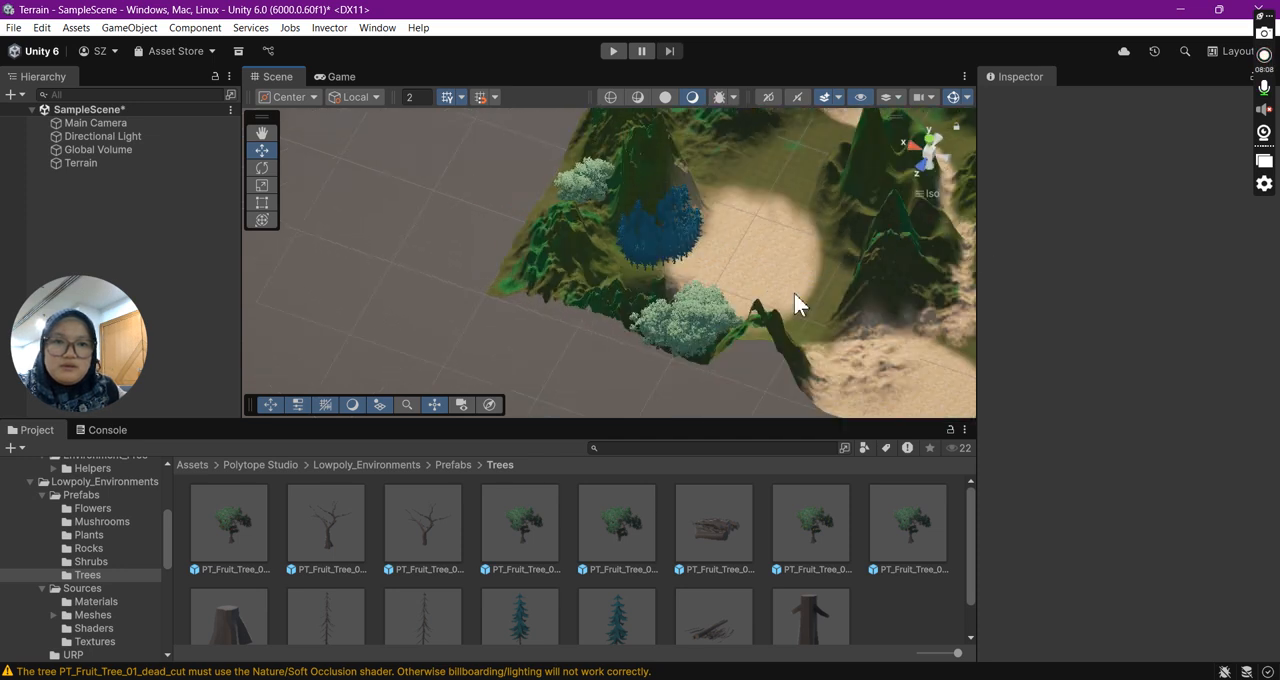
right_drag(909, 352, 271, 153)
key(Right)
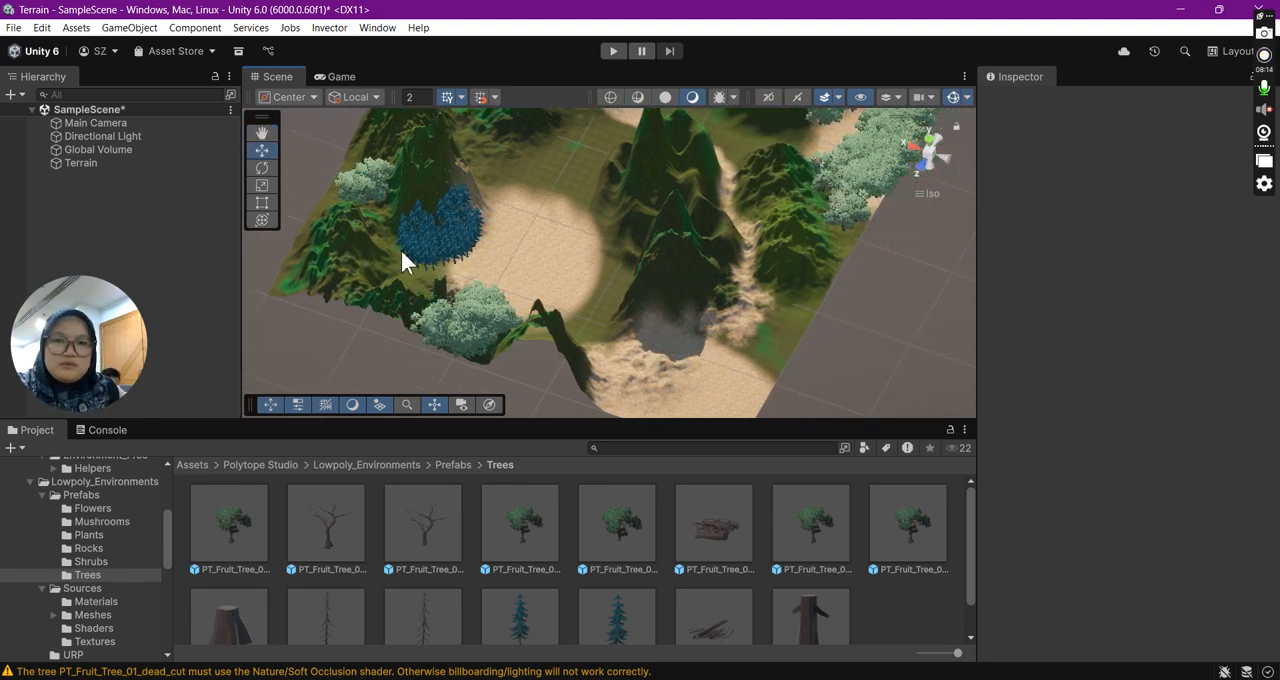
click(114, 164)
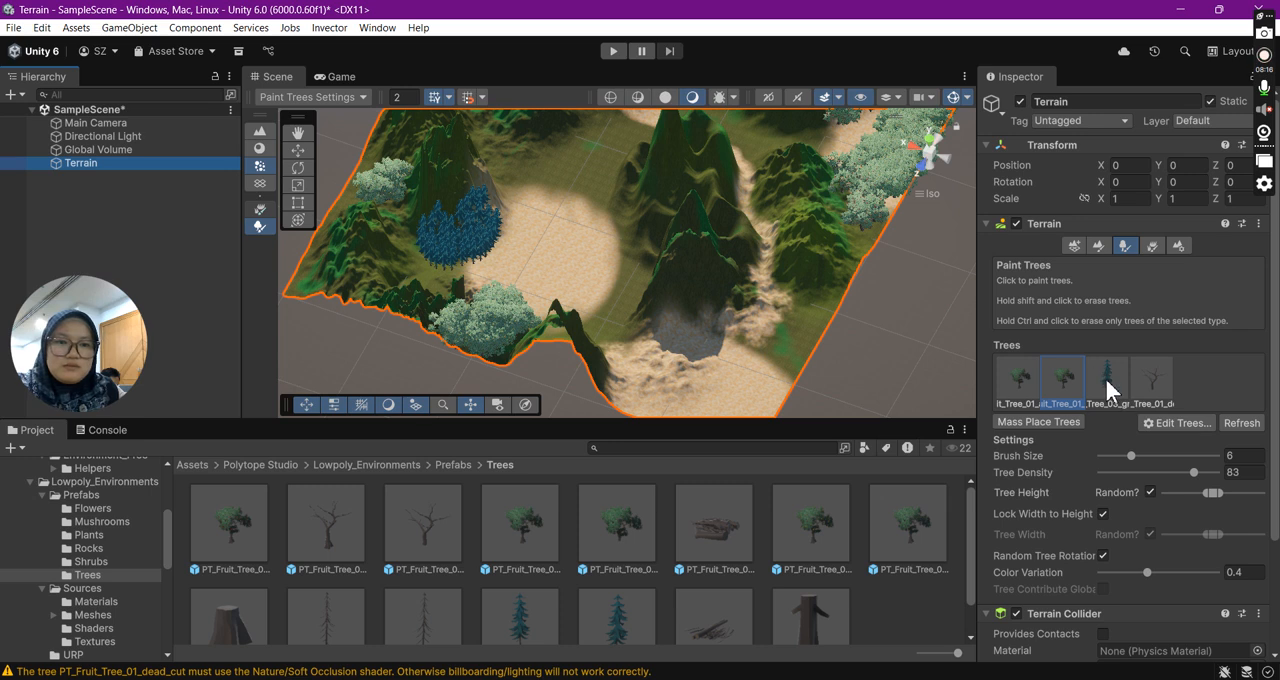
click(1020, 380)
mouse_move(618, 368)
mouse_down()
mouse_move(609, 354)
mouse_move(629, 354)
mouse_move(667, 319)
mouse_up()
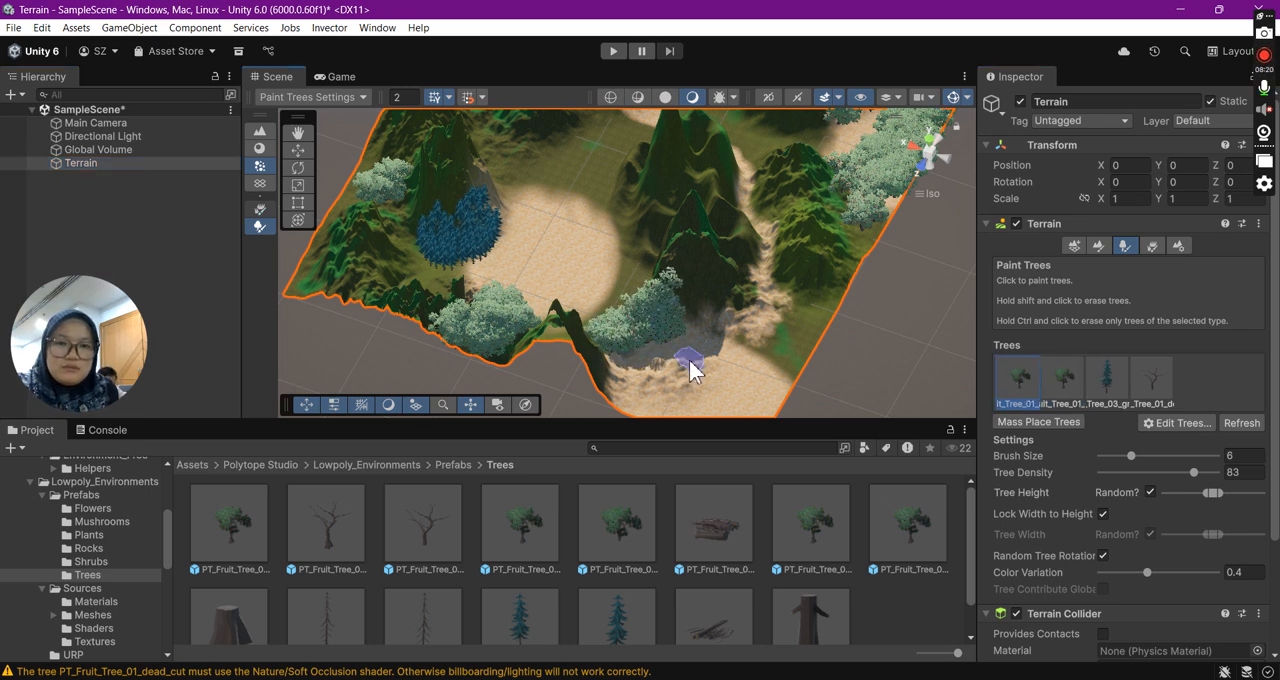
drag(792, 382, 808, 350)
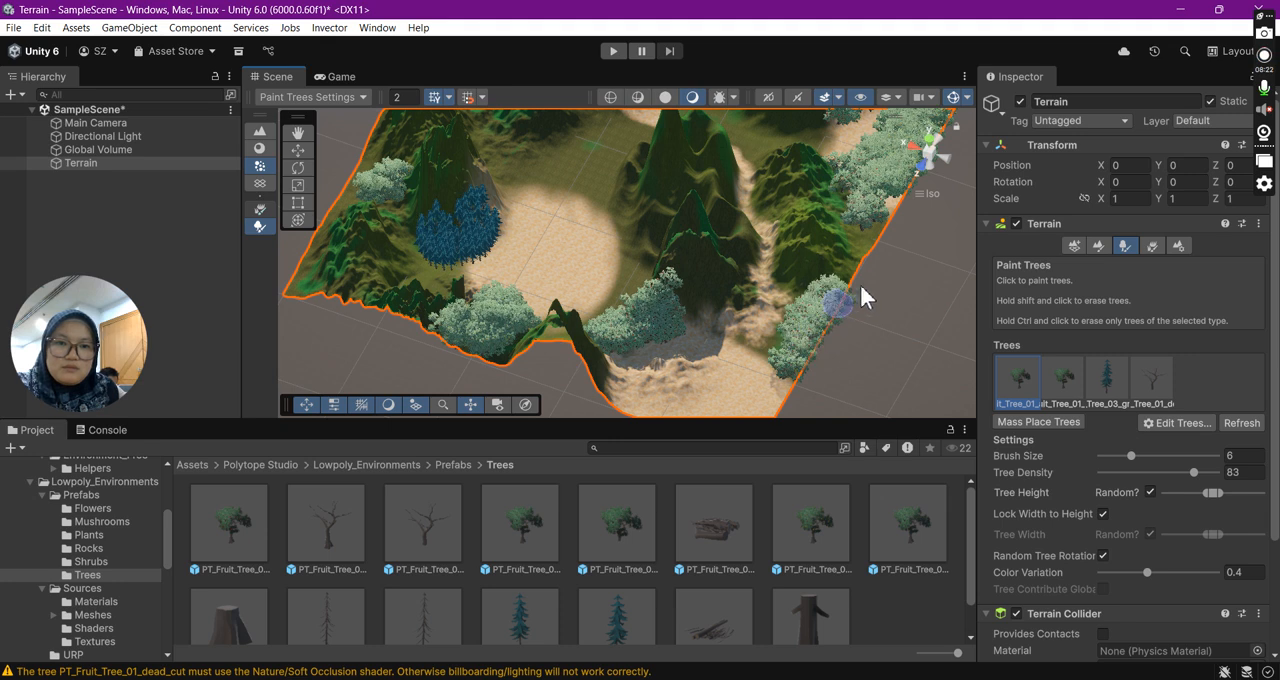
mouse_move(849, 289)
mouse_down()
mouse_move(874, 246)
mouse_move(811, 306)
mouse_up()
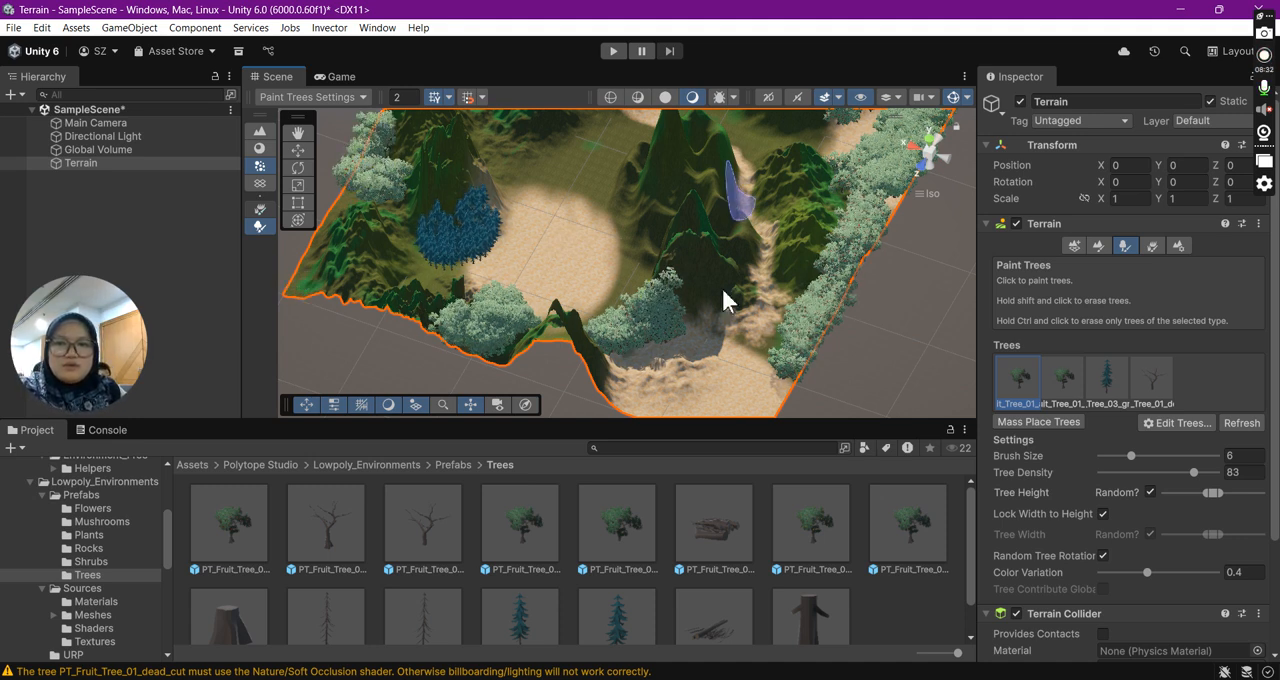
- Paint PT_Fruit_Tree_01_apples trees in separate clusters over the green hills between the round sandy basin and the winding path
mouse_move(898, 284)
alt+mouse_down()
mouse_move(929, 270)
mouse_move(778, 165)
mouse_move(462, 305)
mouse_move(468, 318)
mouse_move(443, 266)
alt+mouse_up()
mouse_move(435, 222)
mouse_down()
mouse_move(460, 212)
mouse_move(445, 268)
mouse_up()
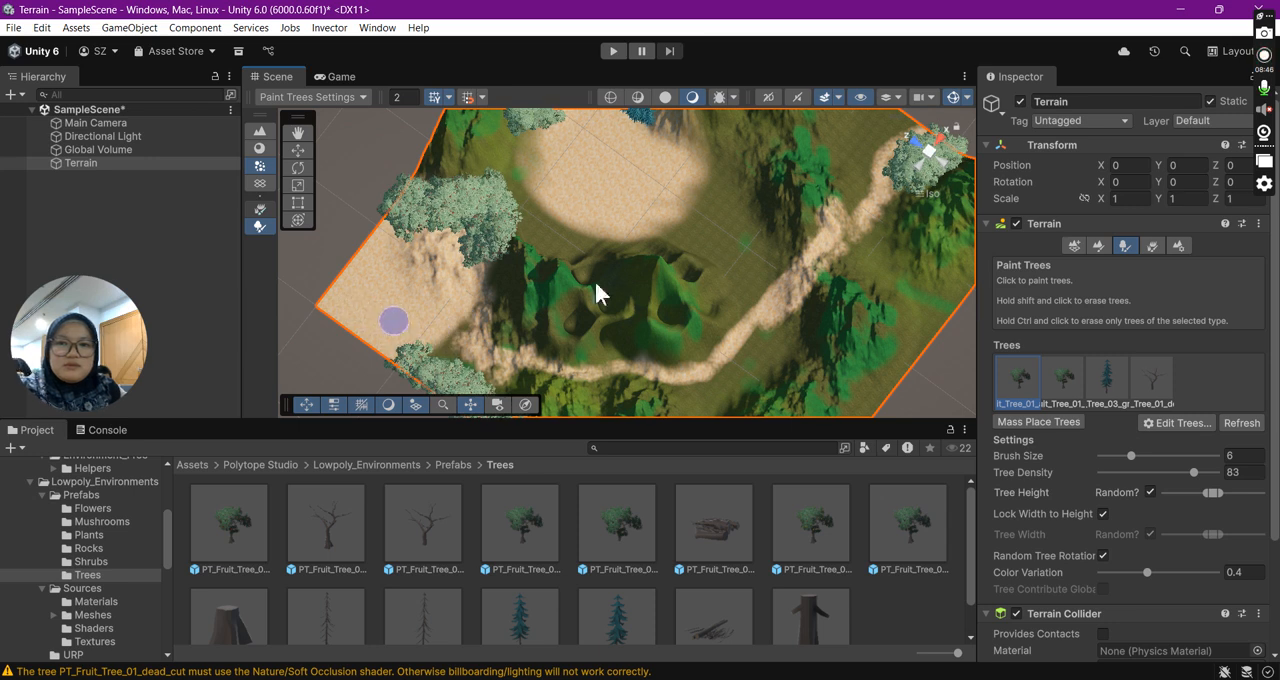
drag(730, 320, 705, 278)
click(683, 244)
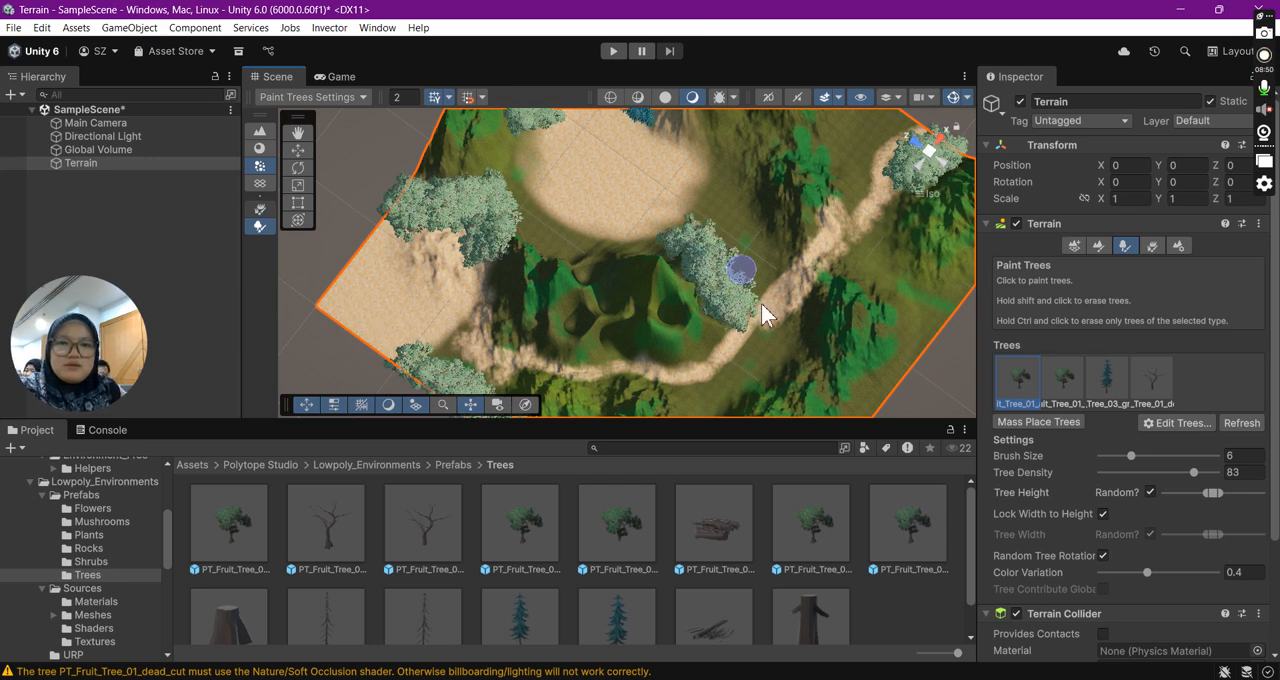
drag(579, 313, 566, 274)
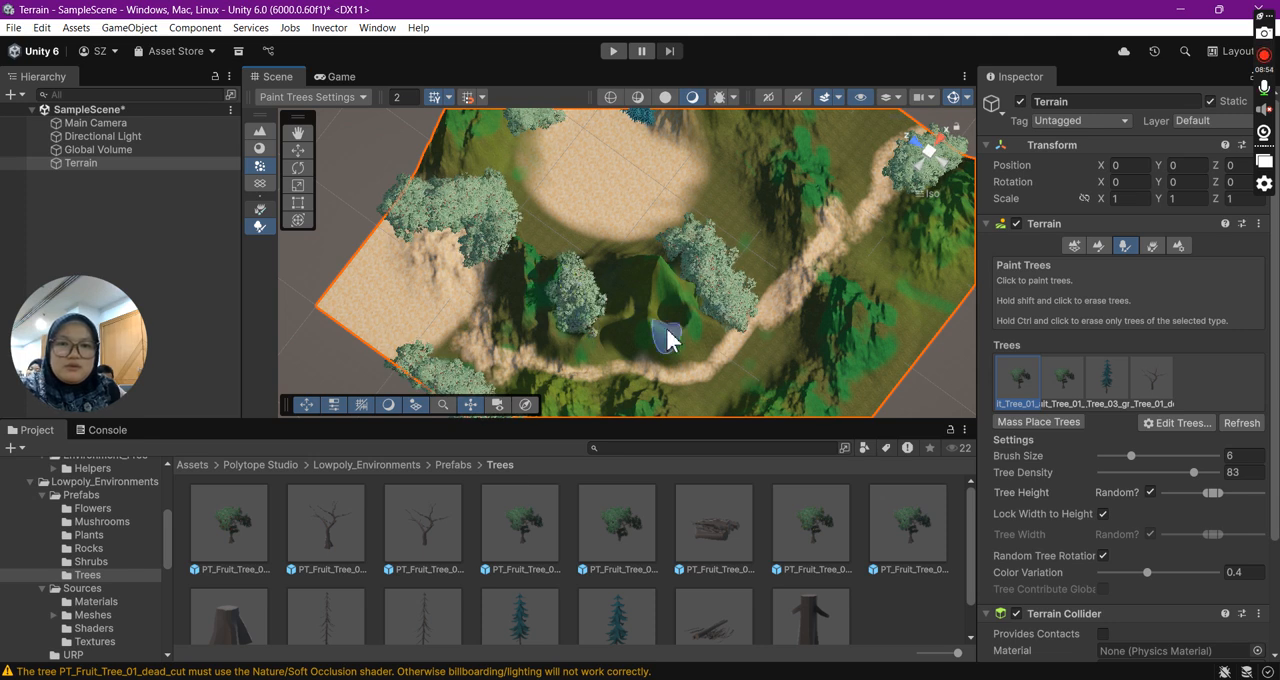
drag(667, 307, 664, 286)
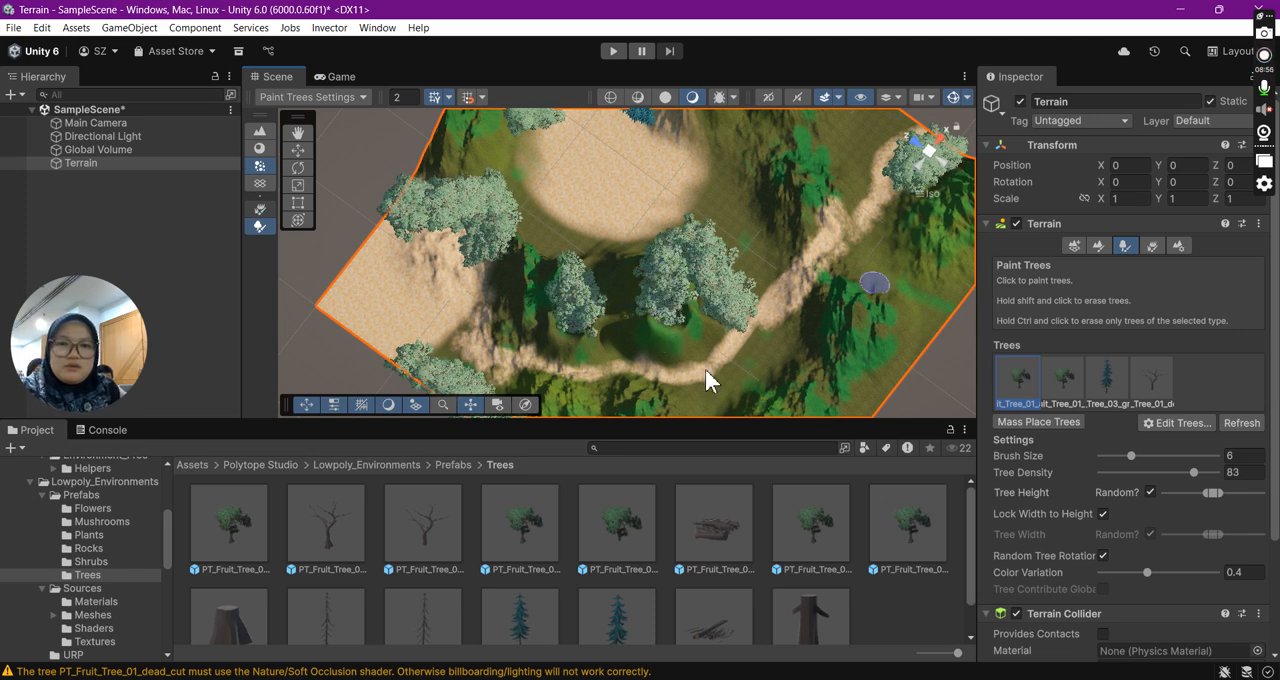
- Paint more PT_Fruit_Tree_01_apples trees on the slope beyond the winding path, around the path's bend and beside the round sandy basin
mouse_move(890, 320)
mouse_down()
mouse_move(871, 409)
mouse_move(933, 325)
mouse_up()
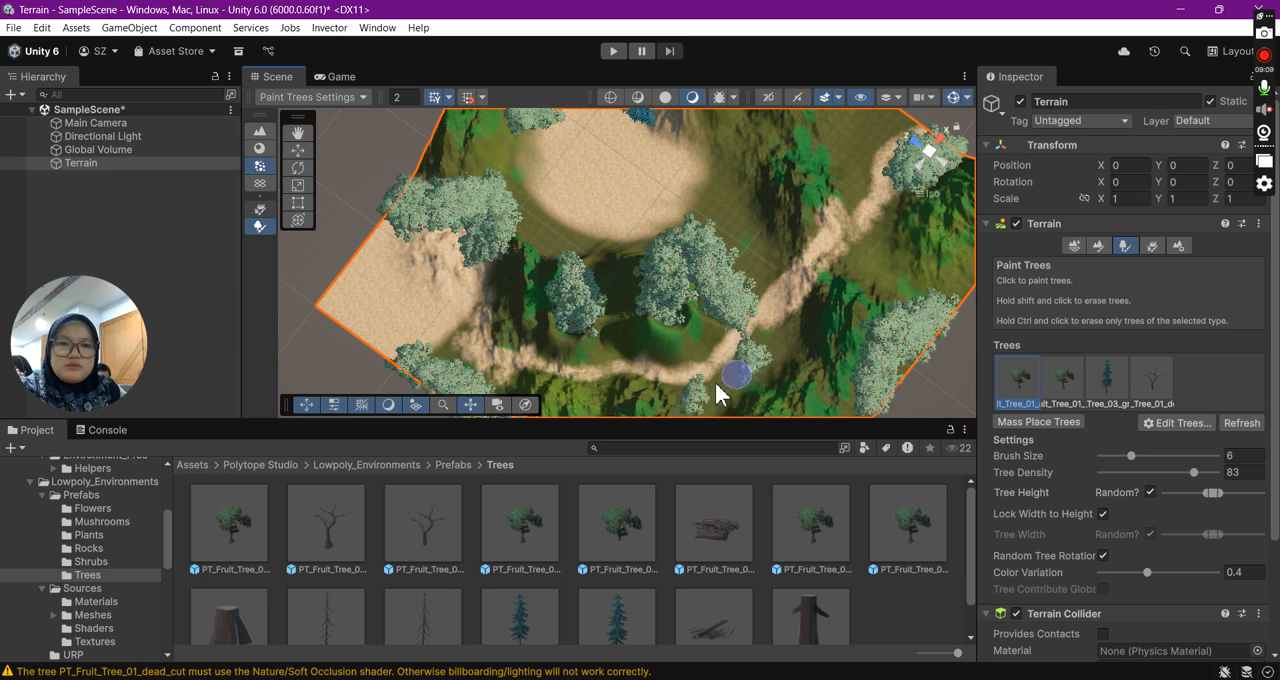
click(745, 364)
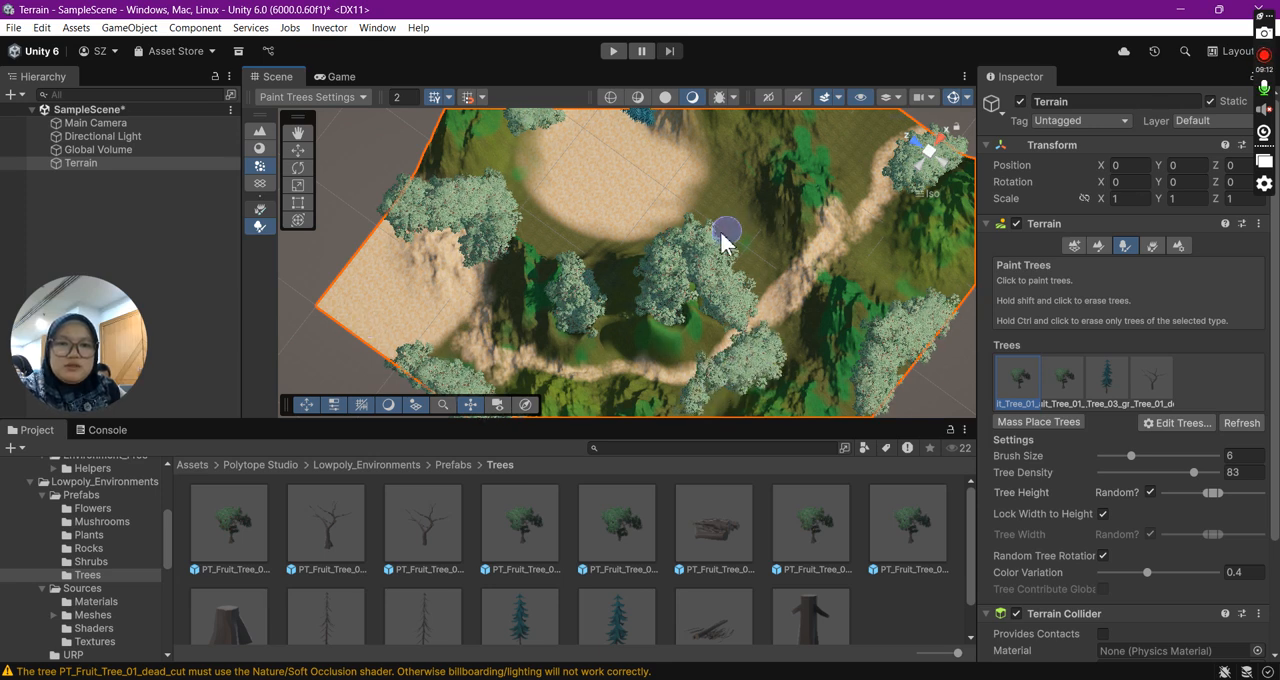
drag(737, 205, 698, 125)
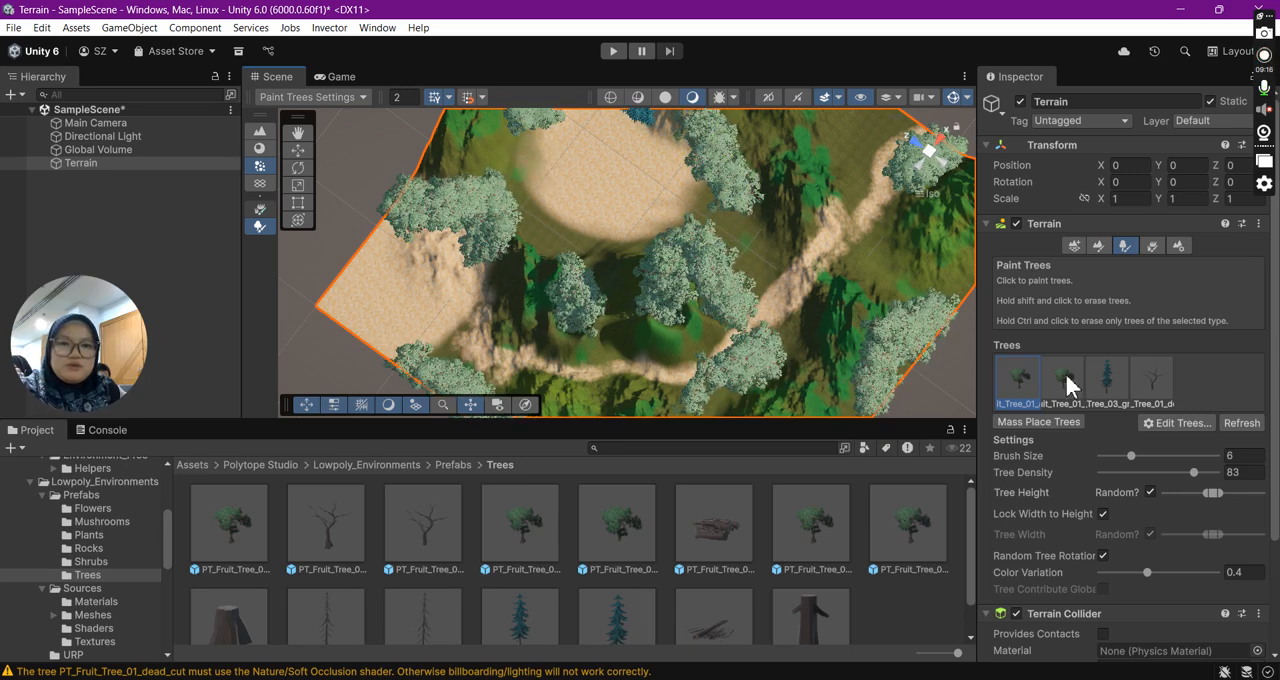
- Paint a small group of PT_Fruit_Tree_01_dead_cut trees inside the round sandy basin, with PT_Fruit_Tree_01_apples trees around them
click(1150, 378)
mouse_move(605, 200)
mouse_down()
mouse_move(600, 177)
mouse_move(642, 176)
mouse_up()
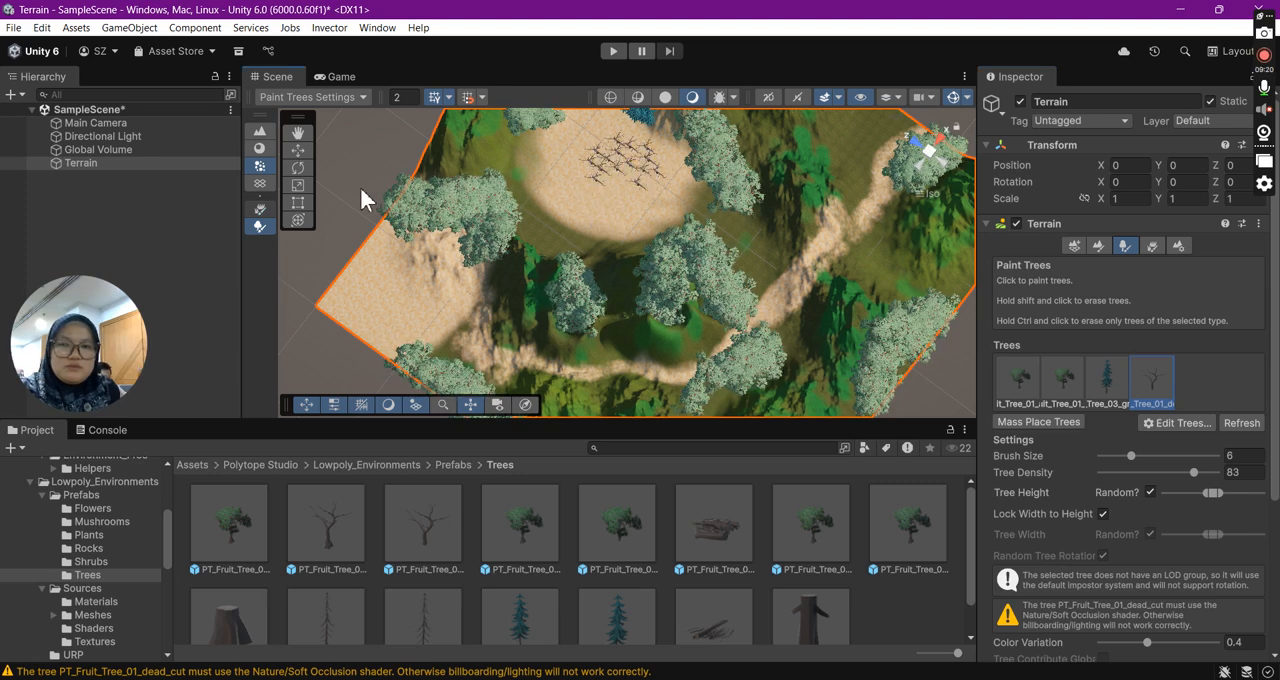
key(ctrl+z)
click(611, 161)
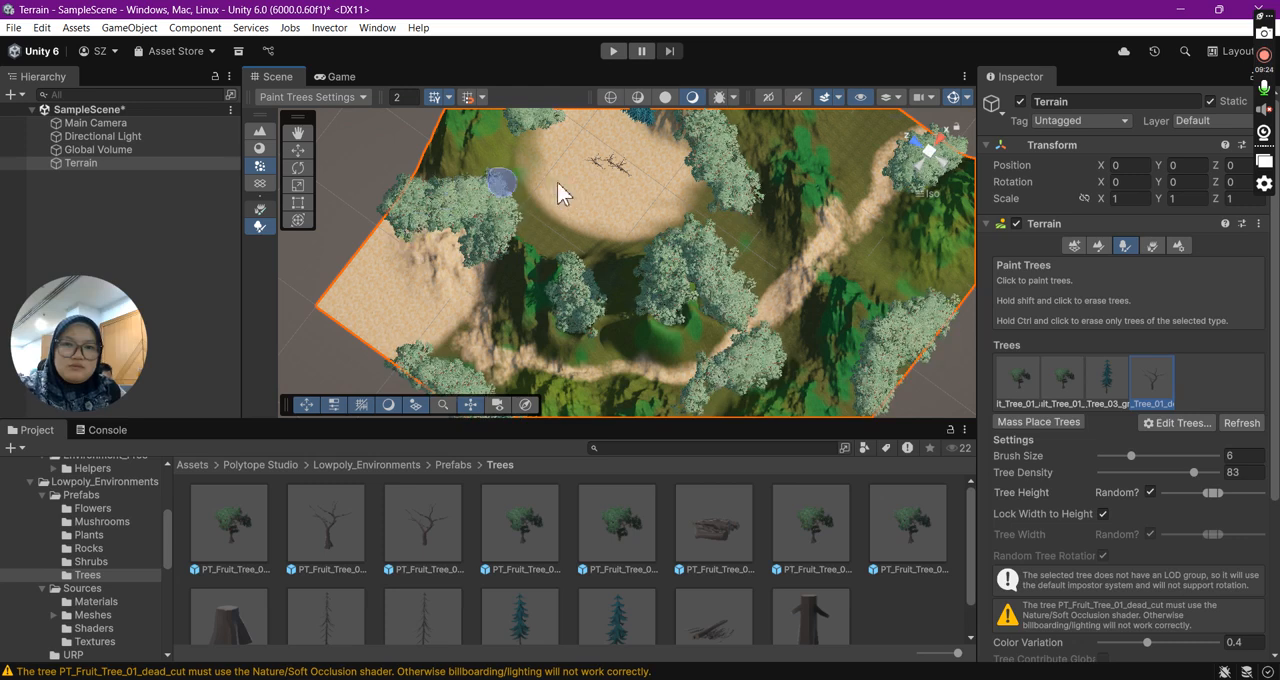
drag(578, 182, 611, 184)
click(1022, 374)
mouse_move(610, 190)
mouse_down()
mouse_move(634, 163)
mouse_move(578, 172)
mouse_move(585, 163)
mouse_up()
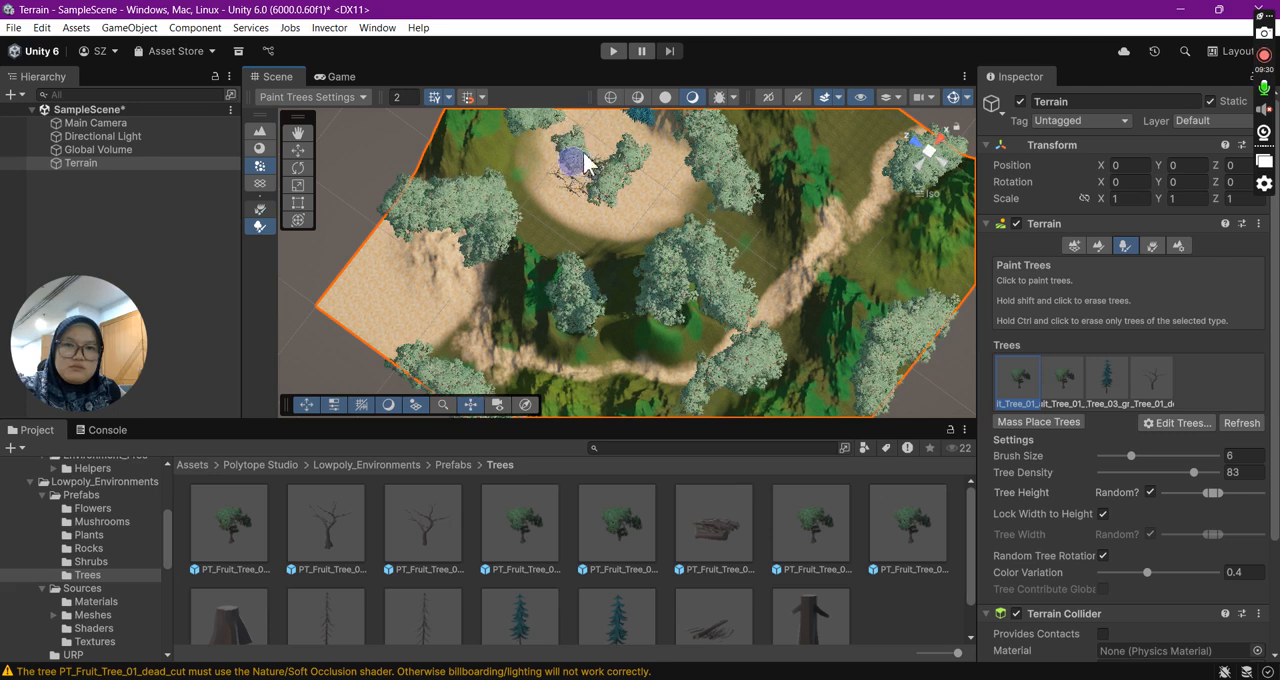
- Leave the tree painting tool and inspect the planted terrain from its sides
mouse_move(355, 189)
right_down()
mouse_move(690, 56)
mouse_move(486, 243)
mouse_move(617, 243)
mouse_move(850, 134)
mouse_move(892, 81)
right_up()
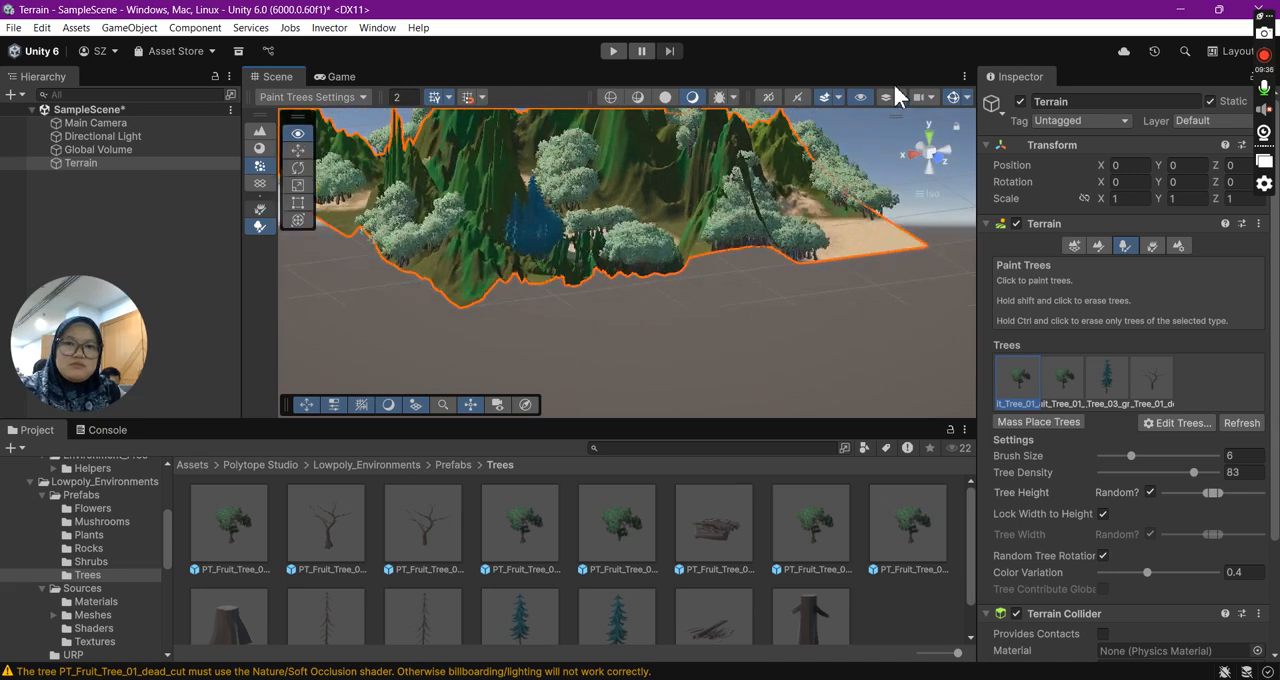
right_drag(525, 258, 744, 230)
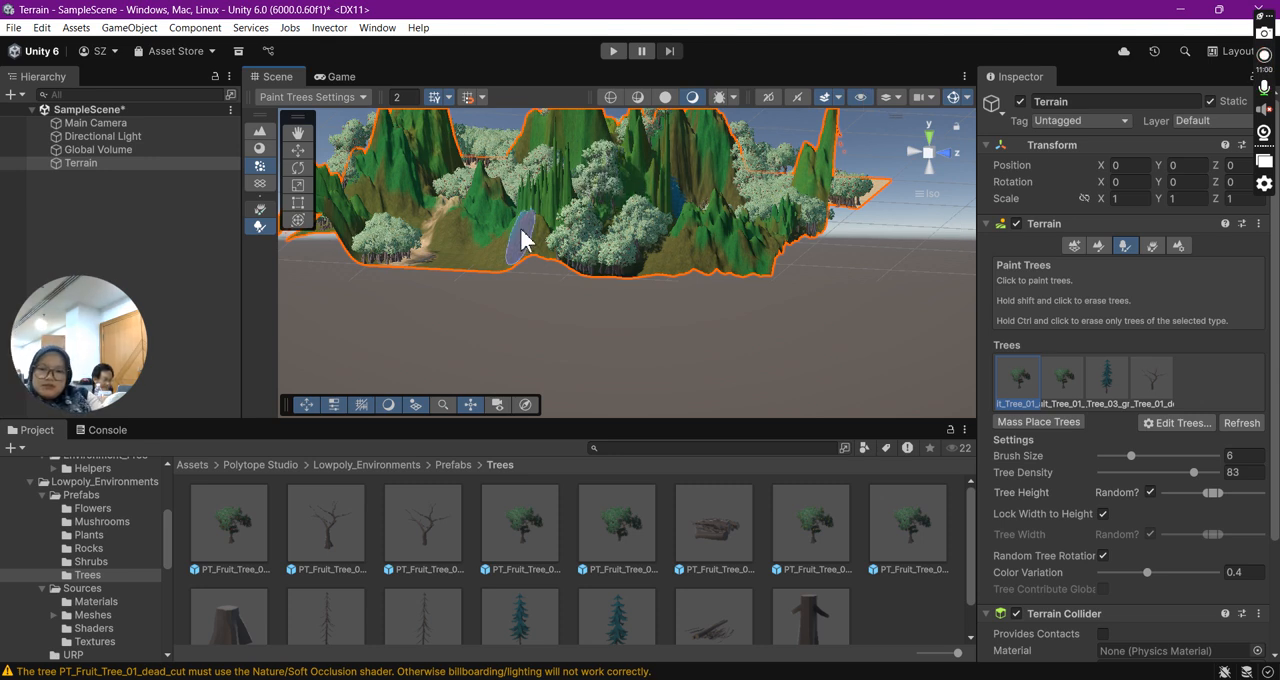
key(q)
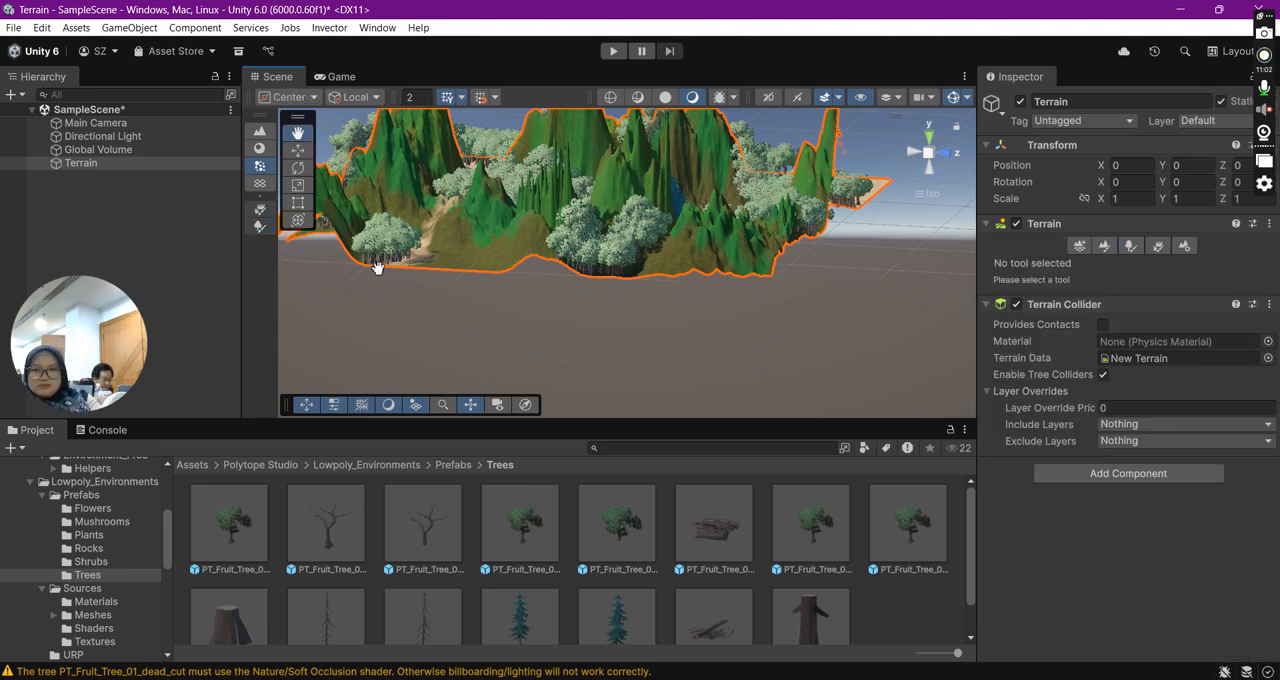
key(f)
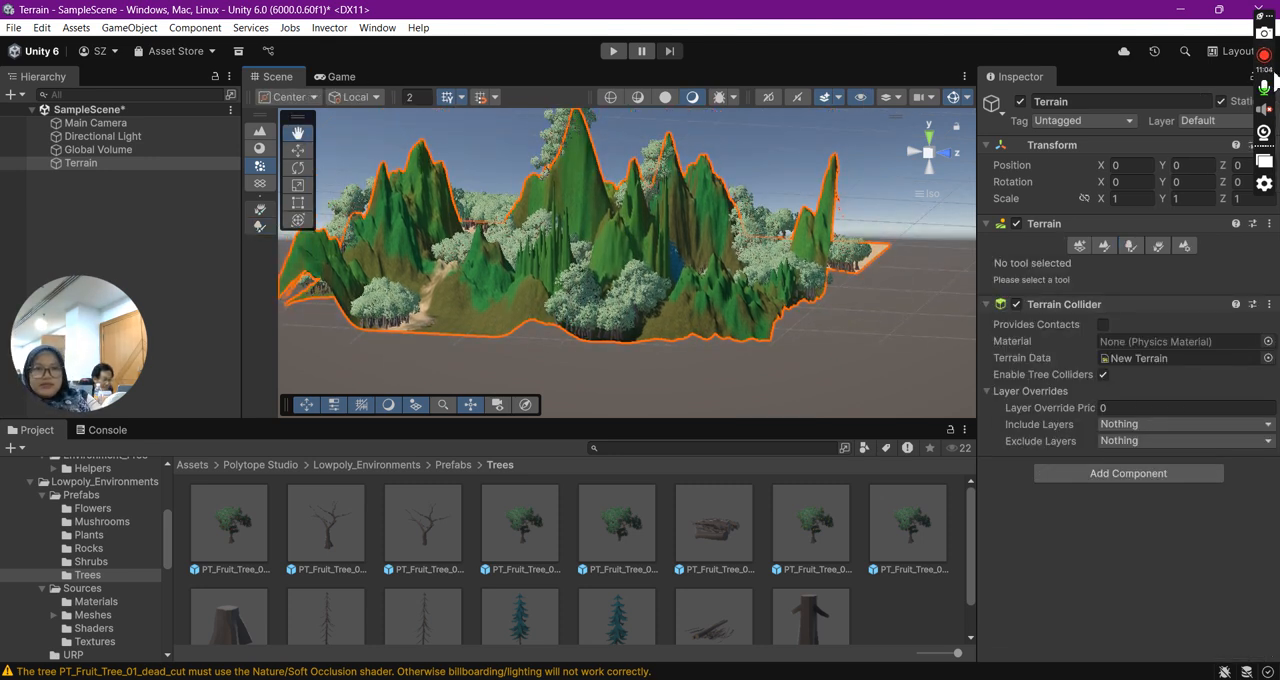